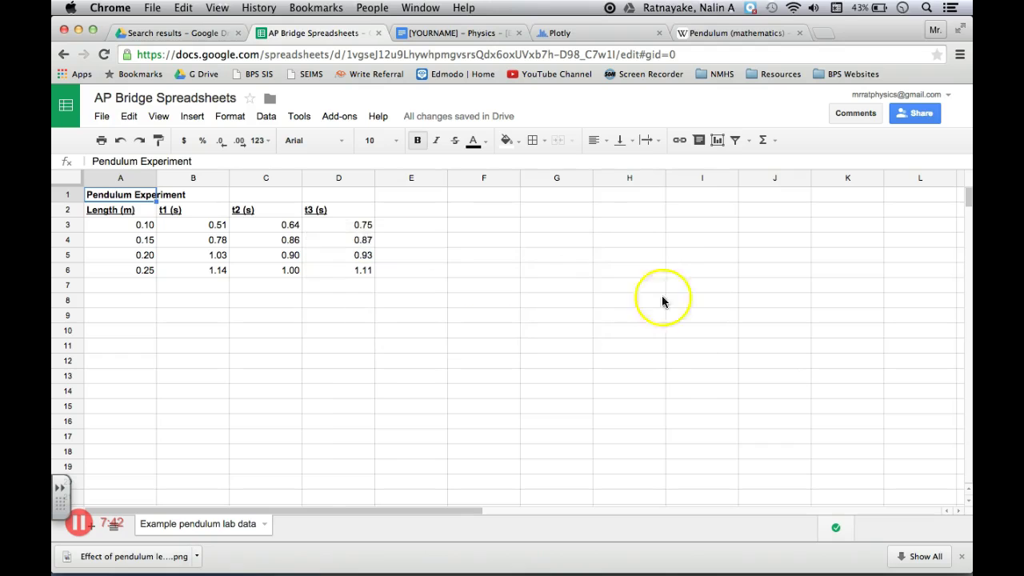
Show the File menu's Make a copy option, select the Pendulum Experiment title, and glance at the Notebook slides
{"action": "left_click", "coordinate": [102, 117]}
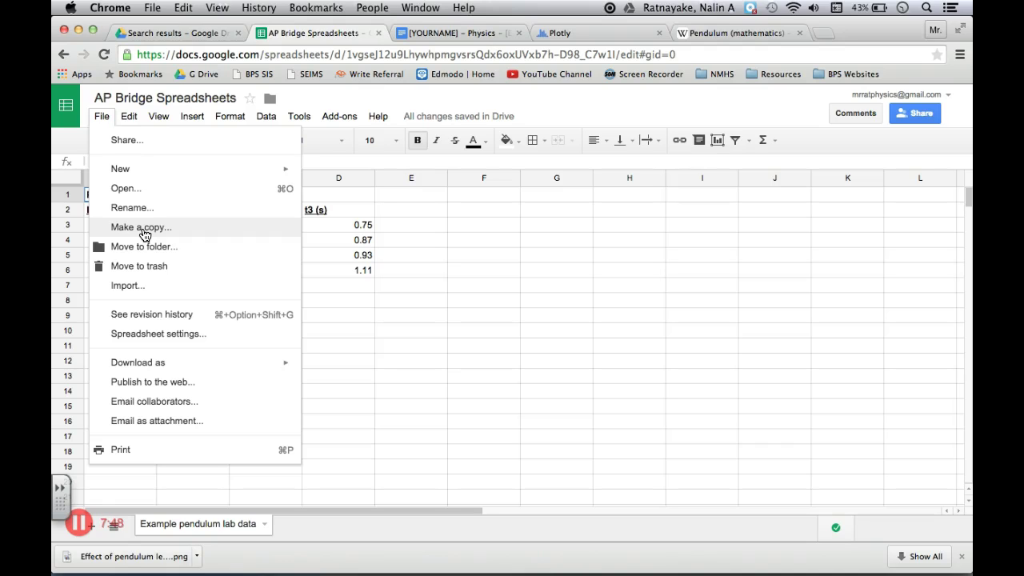
{"action": "left_click", "coordinate": [389, 272]}
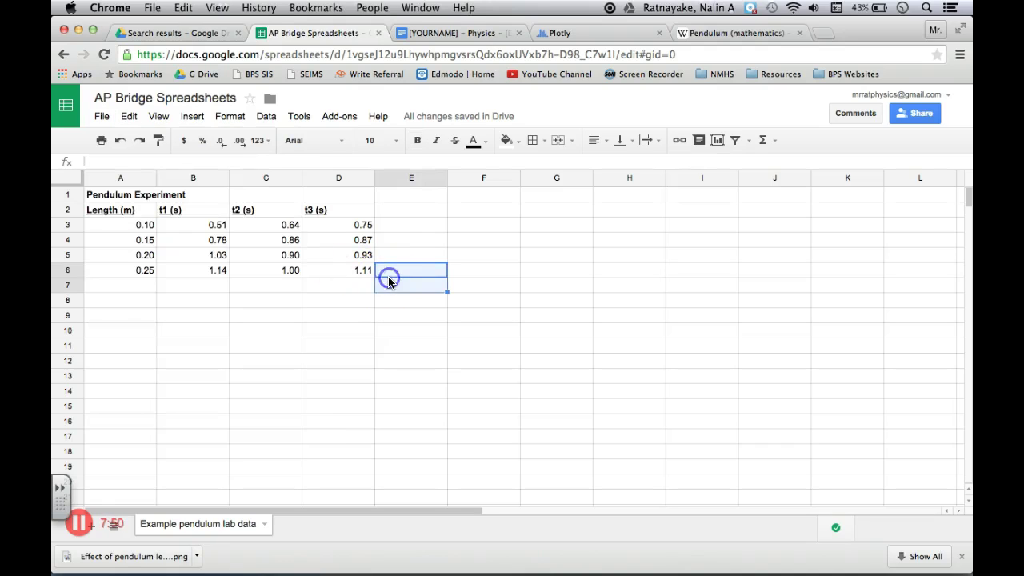
{"action": "left_click", "coordinate": [396, 228]}
{"action": "left_click", "coordinate": [128, 195]}
{"action": "key", "text": "super+Tab"}
{"action": "key", "text": "super+Tab"}
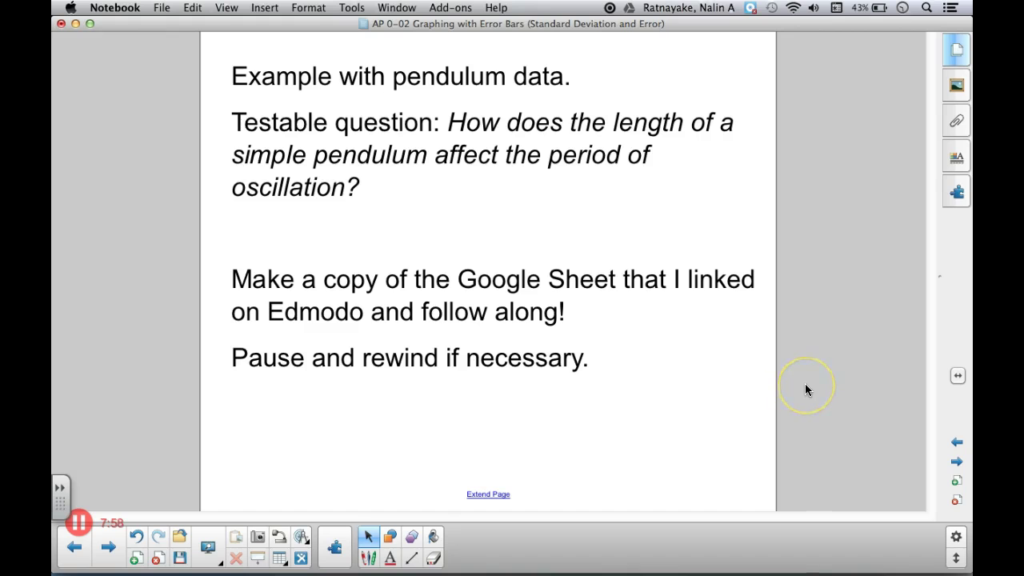
{"action": "key", "text": "super+Tab"}
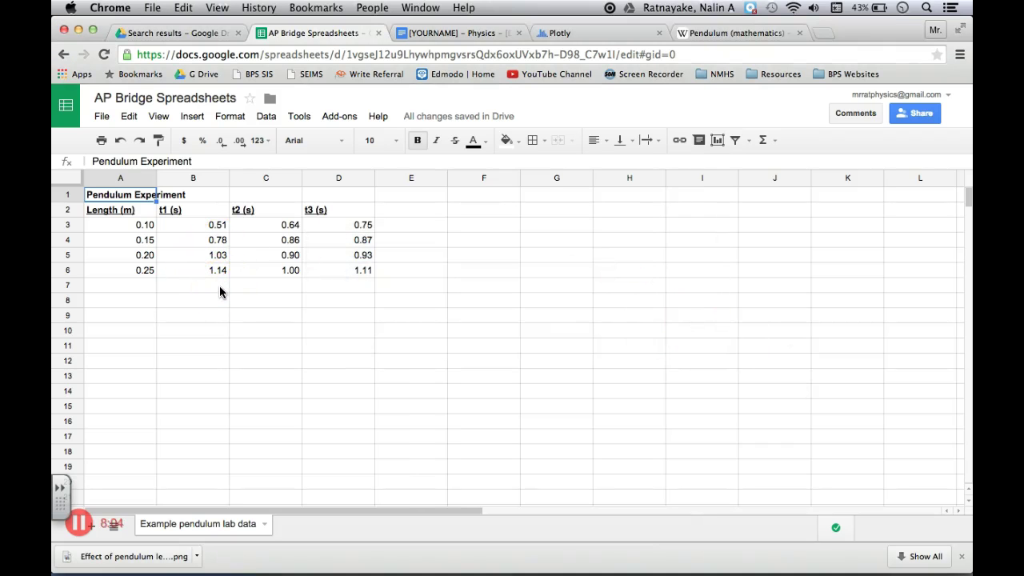
Step through the length values from 0.10 and the row-3 trial times, then return to the pendulum slide
{"action": "left_click", "coordinate": [144, 227]}
{"action": "key", "text": "Down"}
{"action": "key", "text": "Down"}
{"action": "key", "text": "Down"}
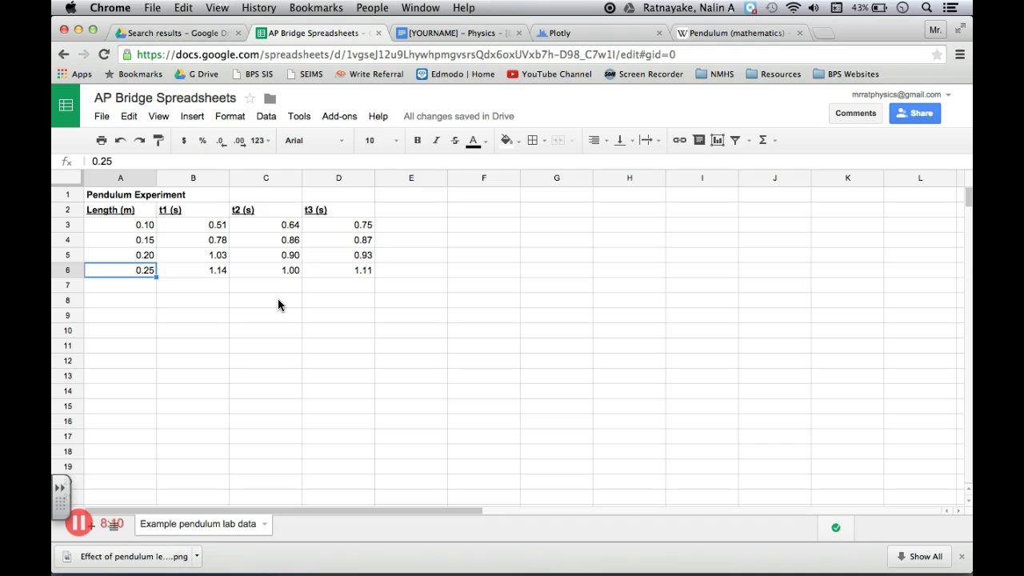
{"action": "key", "text": "Up"}
{"action": "key", "text": "Up"}
{"action": "key", "text": "Up"}
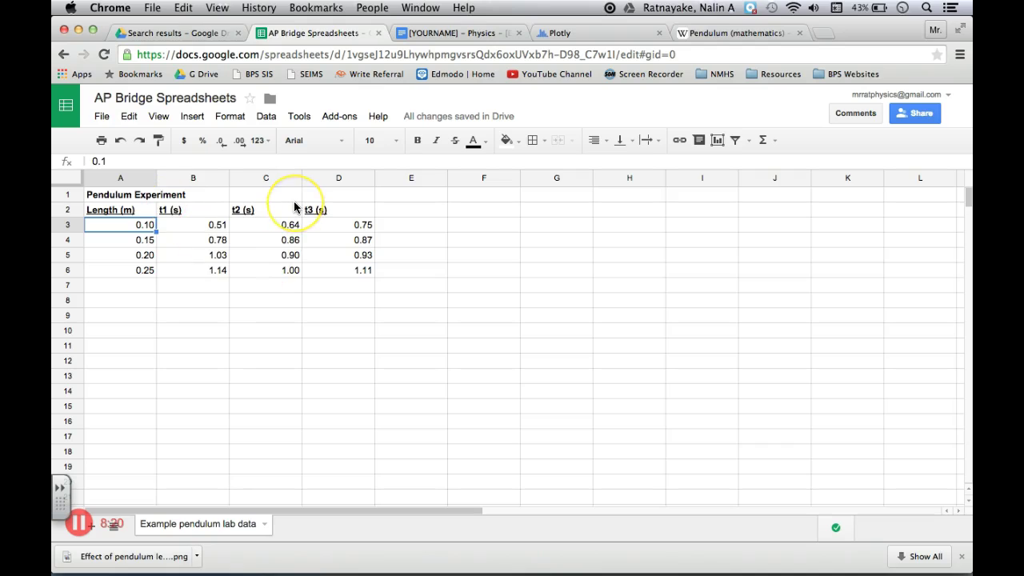
{"action": "left_click", "coordinate": [177, 225]}
{"action": "key", "text": "Right"}
{"action": "key", "text": "Right"}
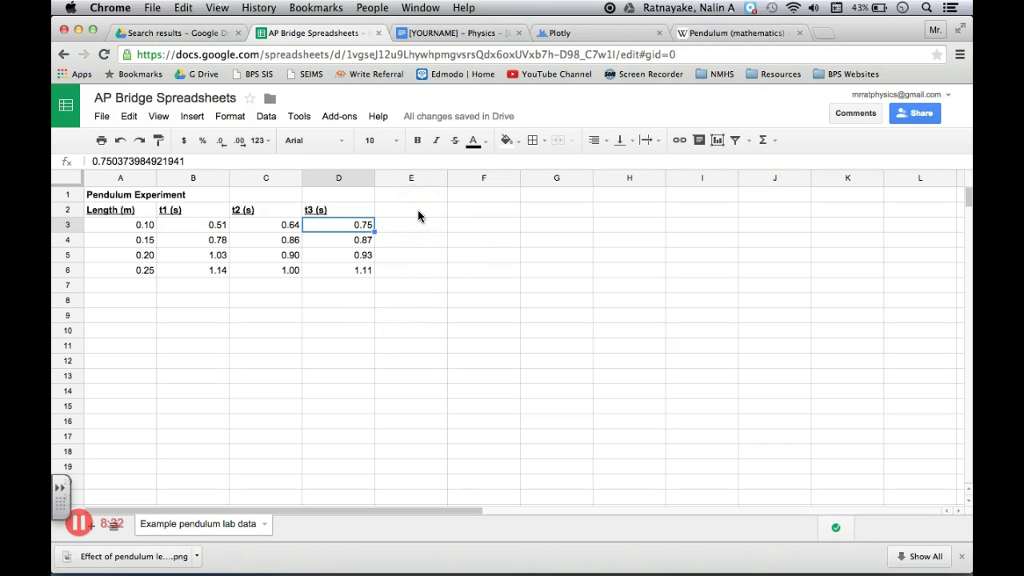
{"action": "key", "text": "super+Tab"}
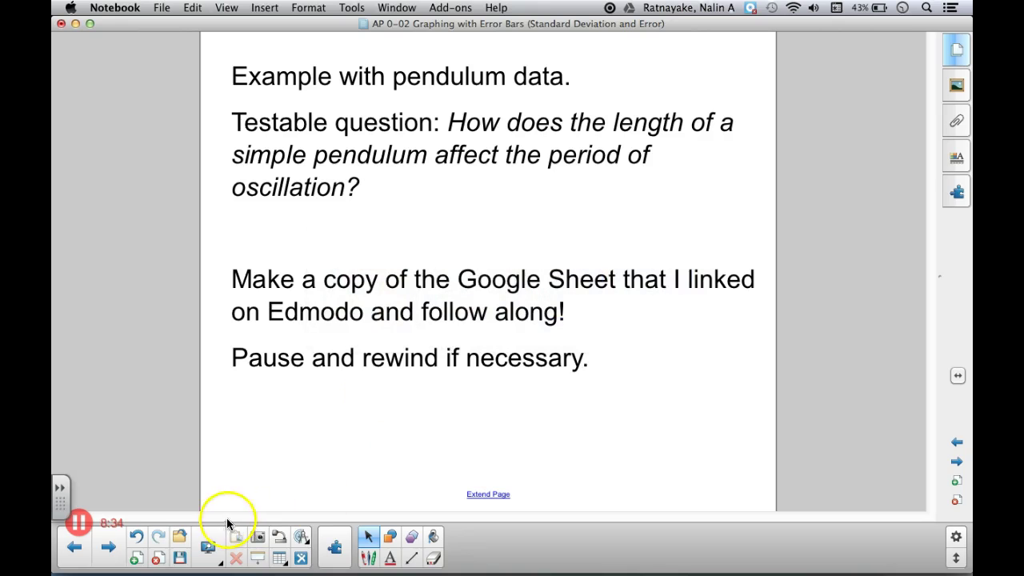
Advance to the five-step 'Graphing with Error Bars' slide, read through it, and go back to Chrome
{"action": "left_click", "coordinate": [957, 441]}
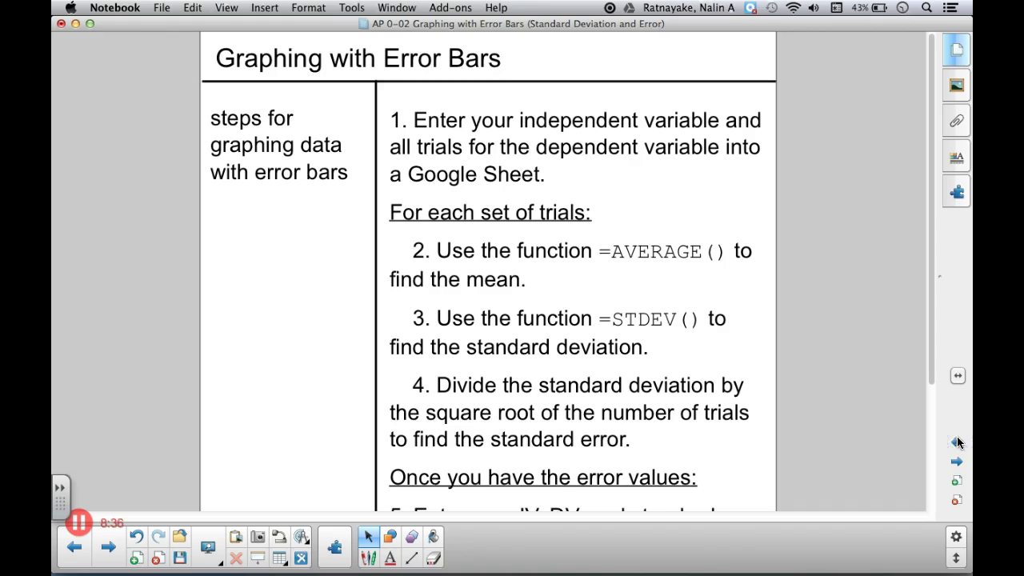
{"action": "scroll", "coordinate": [783, 409], "scroll_direction": "down", "scroll_amount": 2}
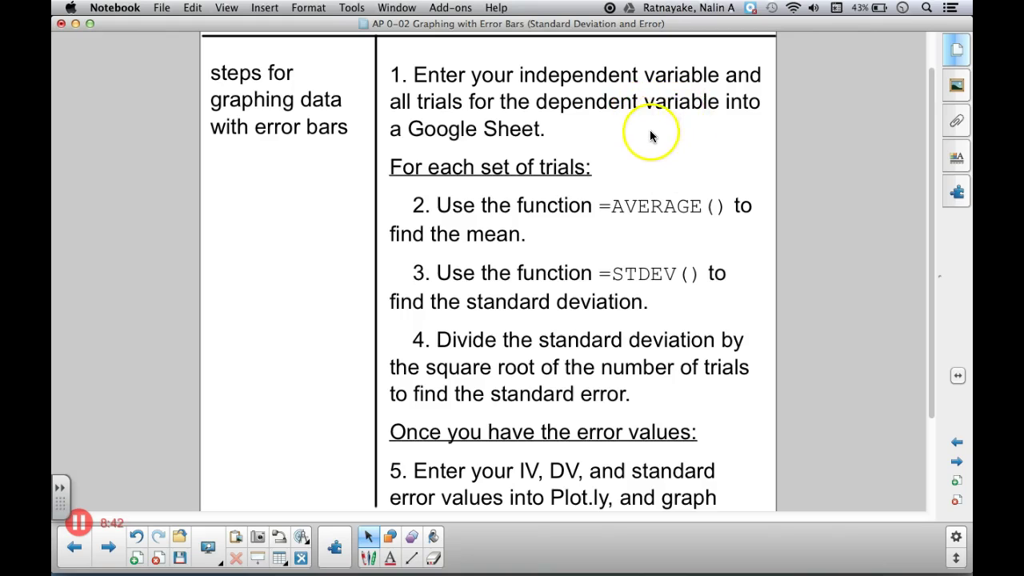
{"action": "scroll", "coordinate": [700, 241], "scroll_direction": "down", "scroll_amount": 1}
{"action": "scroll", "coordinate": [701, 241], "scroll_direction": "down", "scroll_amount": 3}
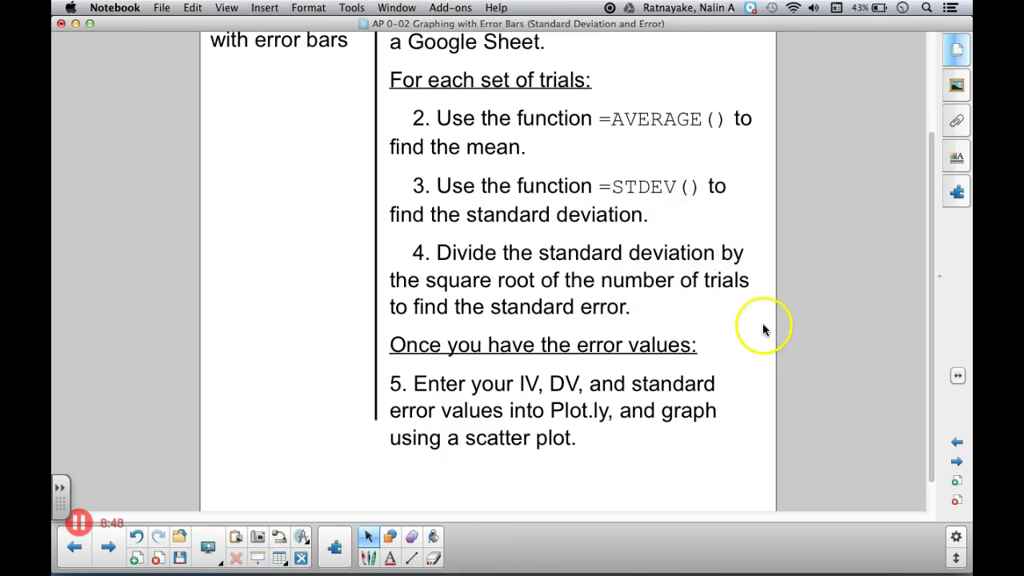
{"action": "scroll", "coordinate": [767, 290], "scroll_direction": "up", "scroll_amount": 1}
{"action": "key", "text": "super+Tab"}
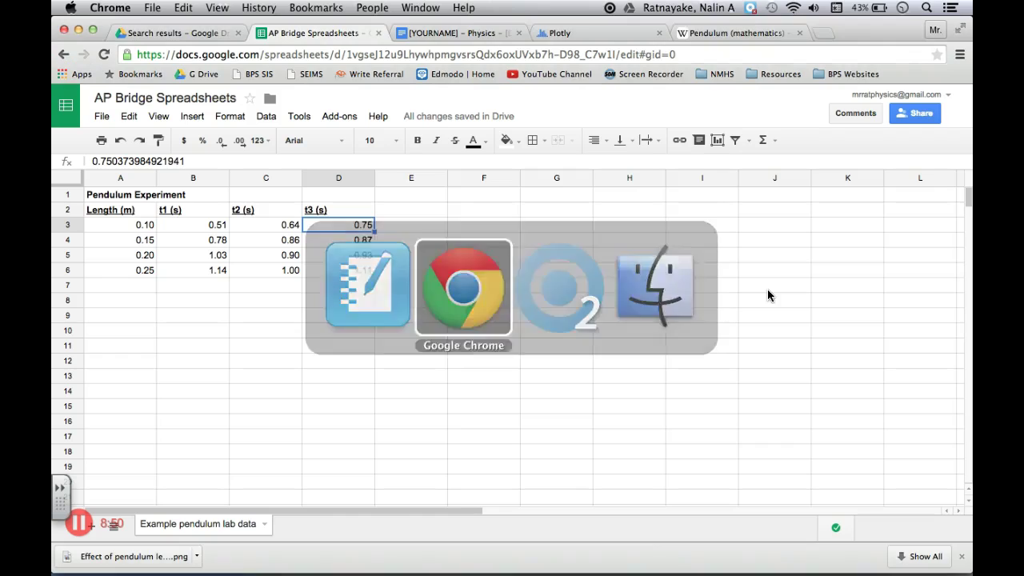
Label cell E2 with the heading 'tavg (s)'
{"action": "left_click", "coordinate": [433, 210]}
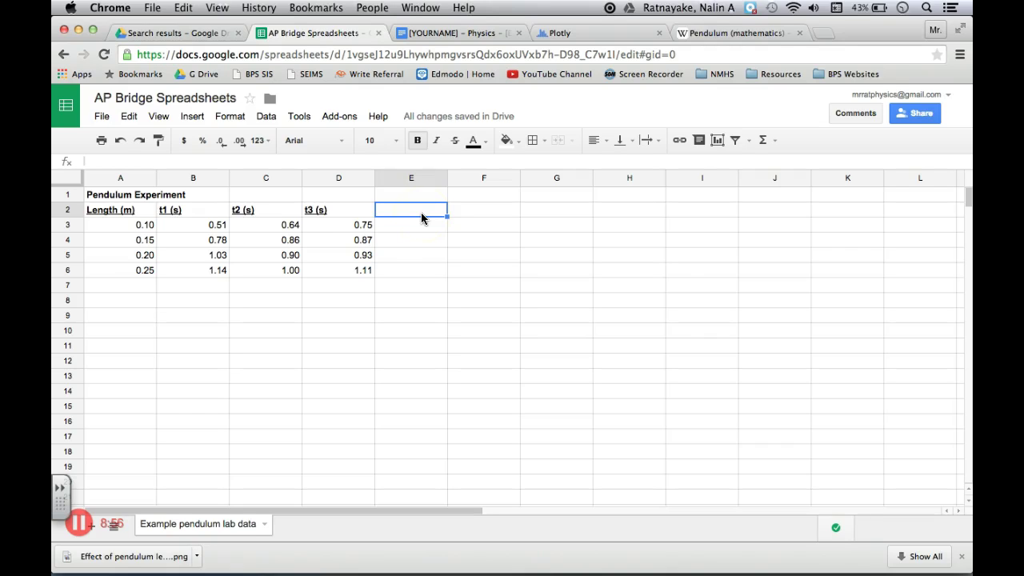
{"action": "type", "text": "av"}
{"action": "key", "text": "BackSpace"}
{"action": "key", "text": "BackSpace"}
{"action": "type", "text": "tavg"}
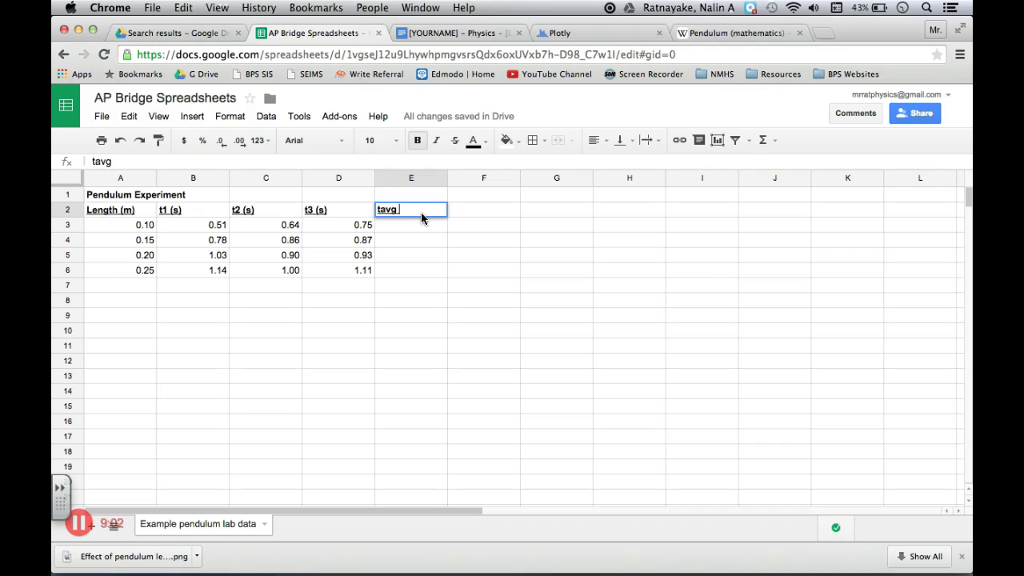
{"action": "type", "text": " (s)"}
{"action": "key", "text": "Return"}
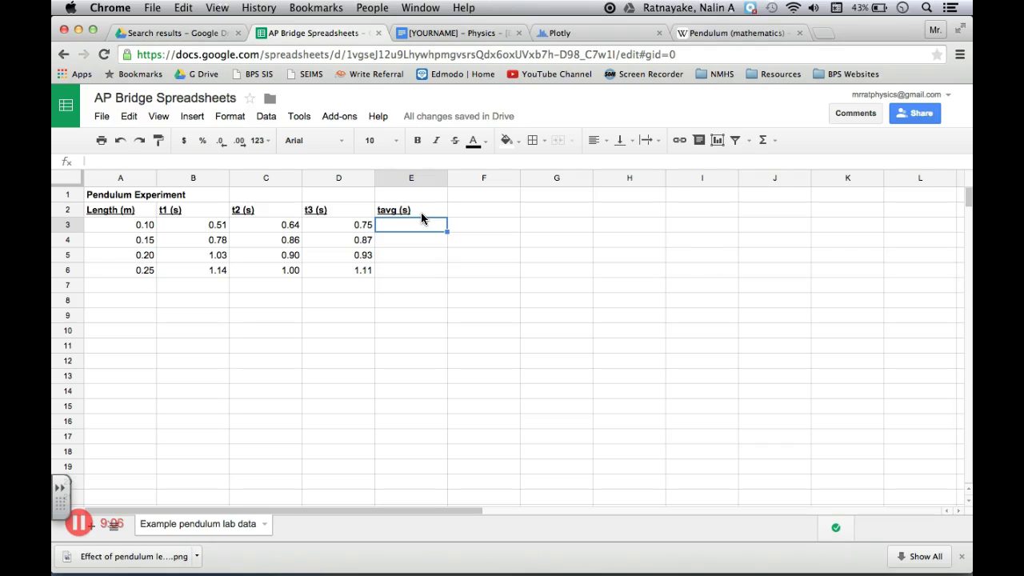
Enter =average(B3:D3) in E3 to average the row's three trial times
{"action": "type", "text": "="}
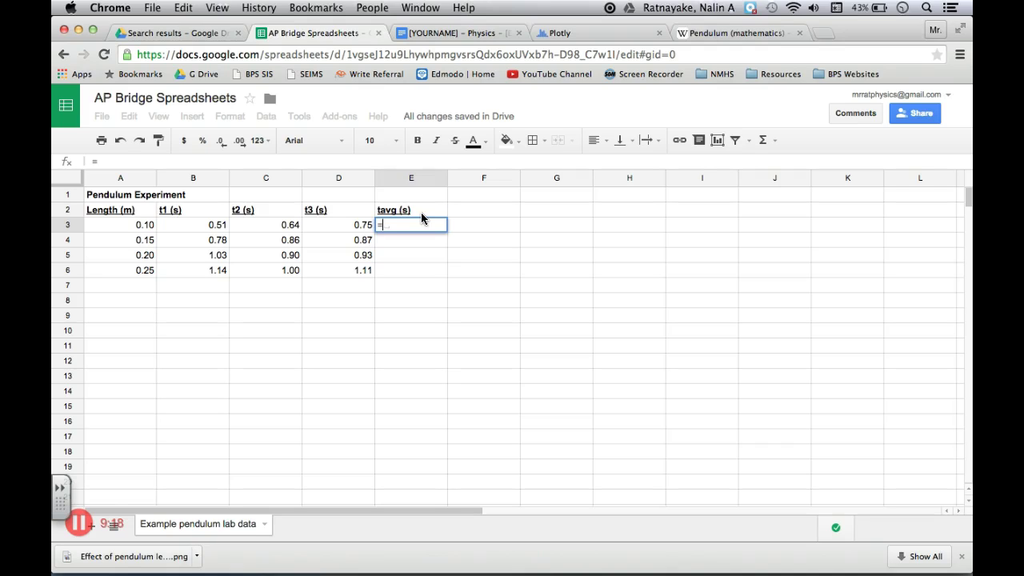
{"action": "type", "text": "average"}
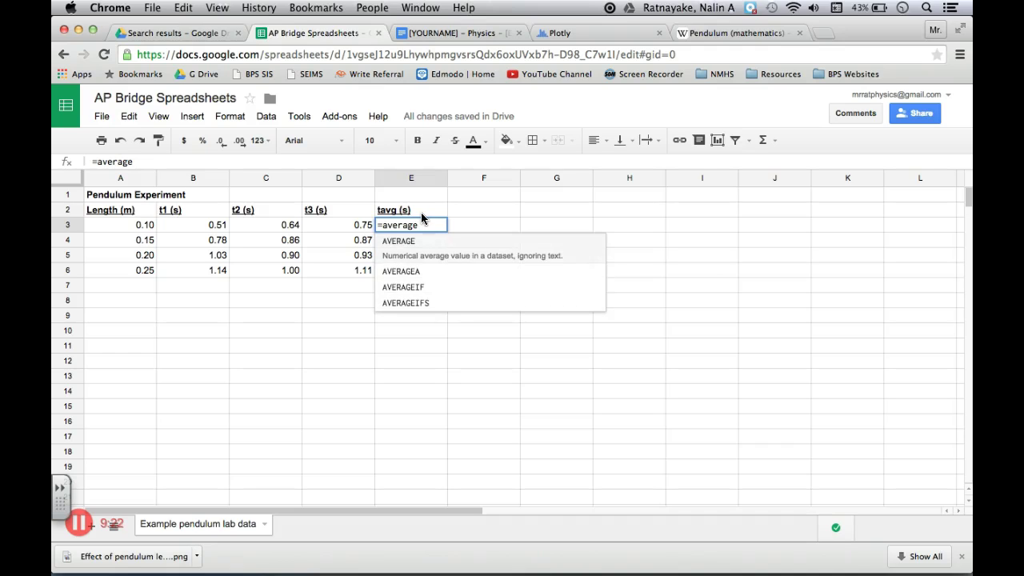
{"action": "type", "text": "("}
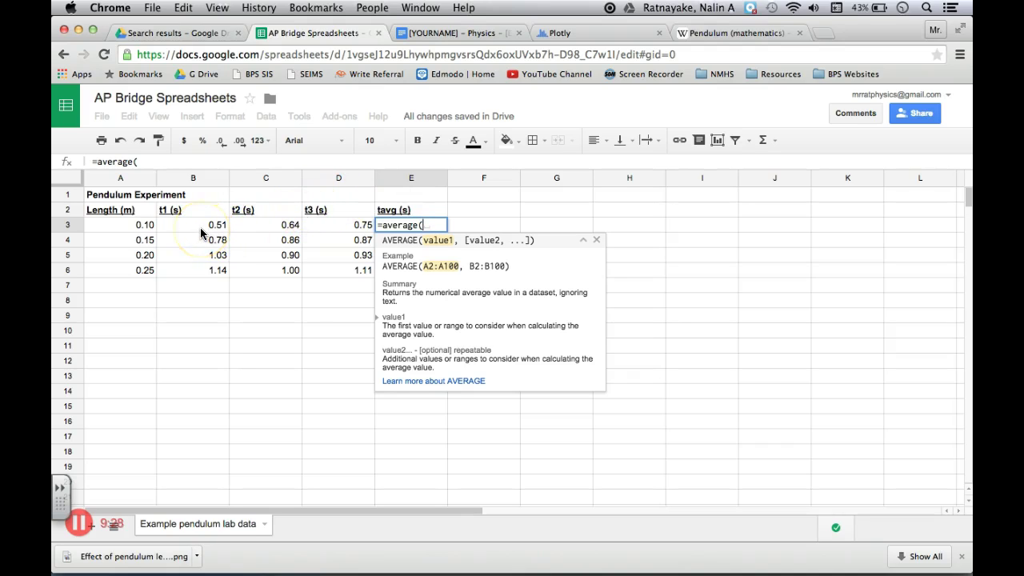
{"action": "left_click_drag", "start_coordinate": [200, 227], "coordinate": [327, 227]}
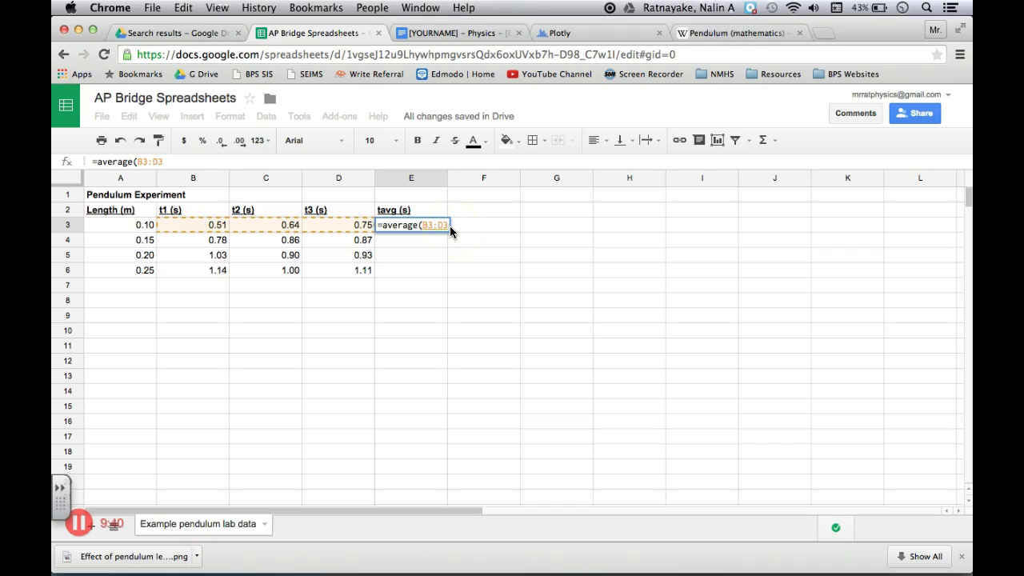
{"action": "type", "text": ")"}
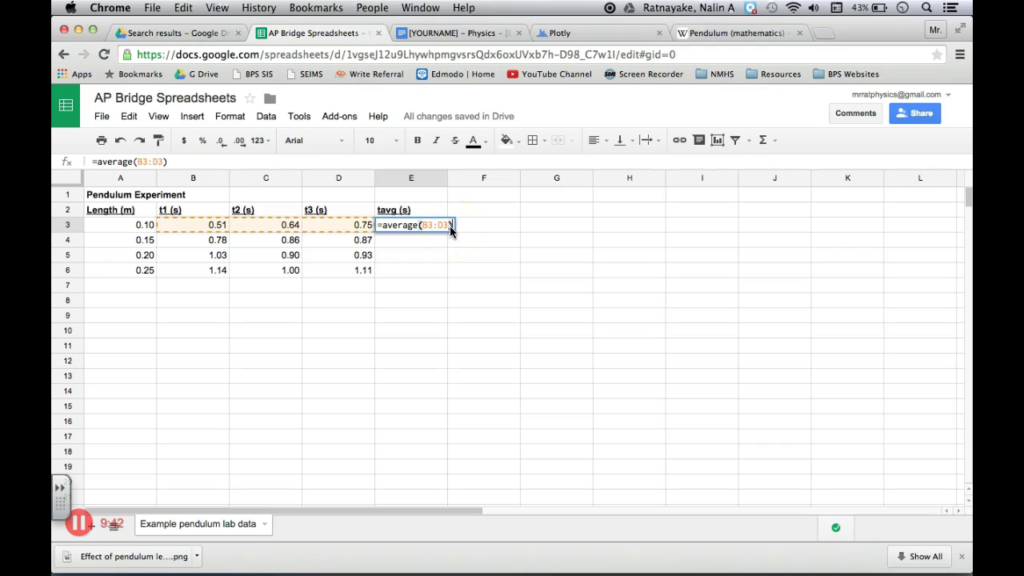
{"action": "key", "text": "Return"}
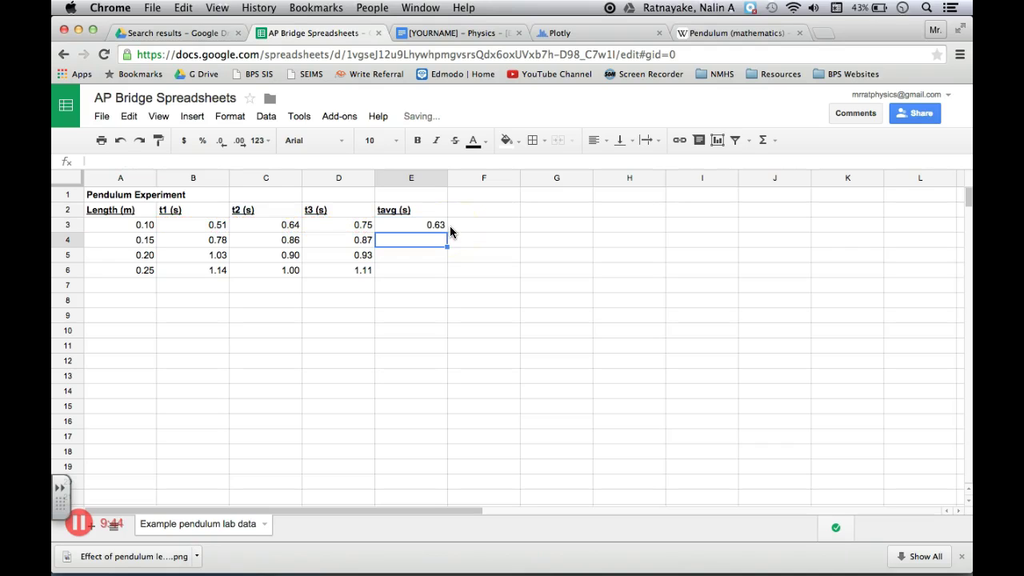
{"action": "key", "text": "Up"}
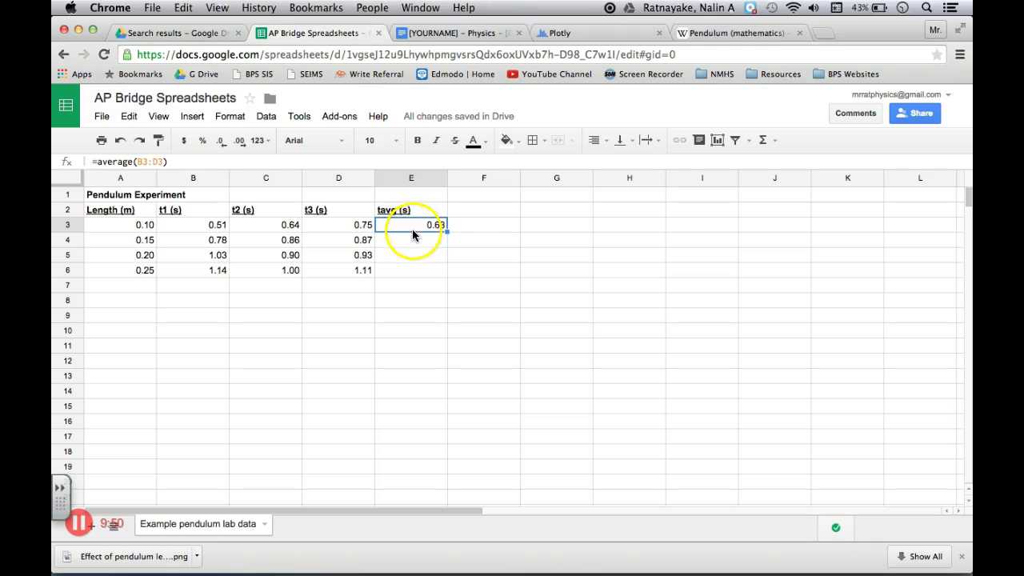
Fill the average formula down from E3 to E6, giving 0.63, 0.84, 0.95 and 1.08
{"action": "left_click", "coordinate": [414, 238]}
{"action": "left_click", "coordinate": [413, 272]}
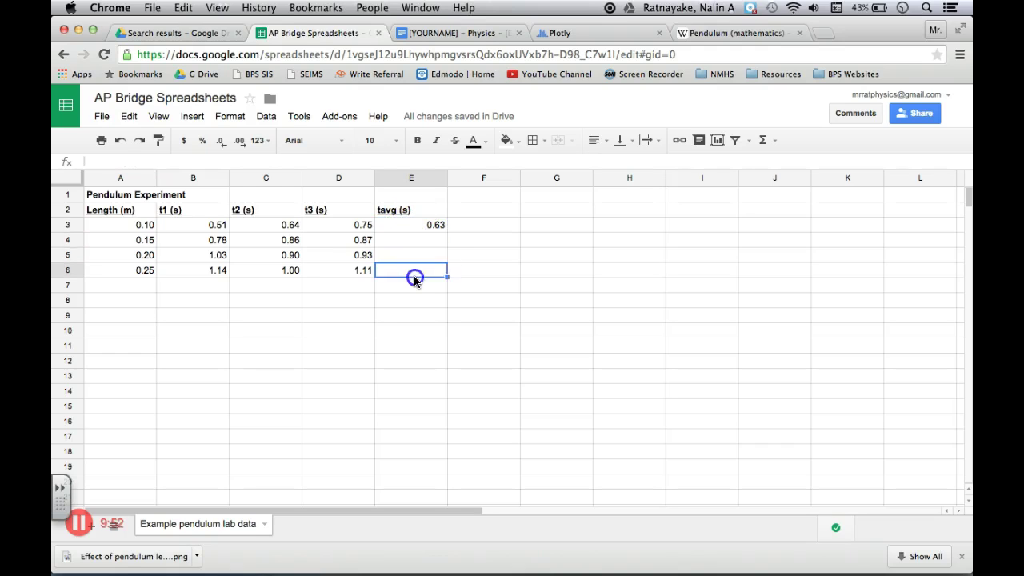
{"action": "left_click", "coordinate": [432, 226]}
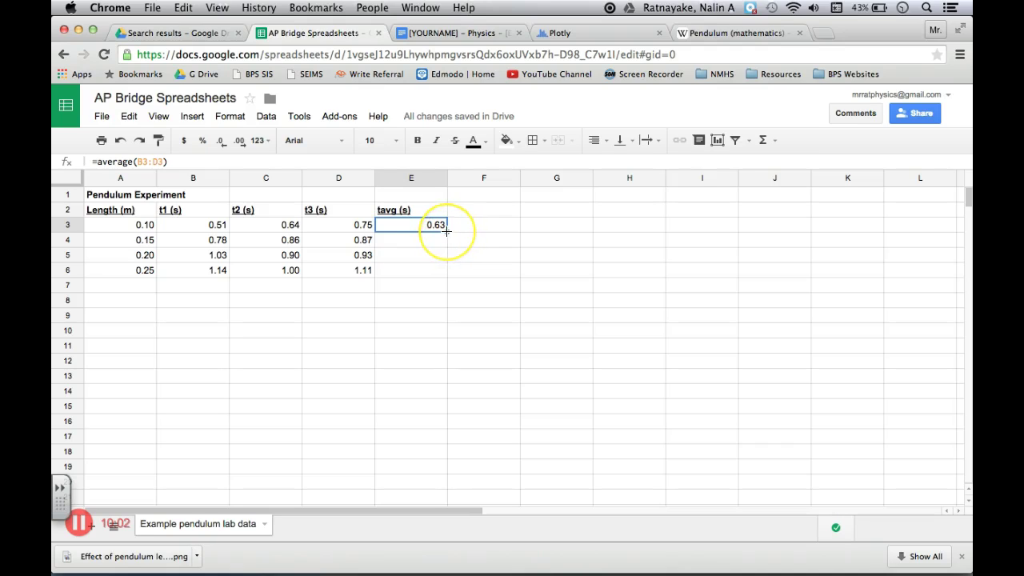
{"action": "left_click_drag", "start_coordinate": [447, 230], "coordinate": [445, 274]}
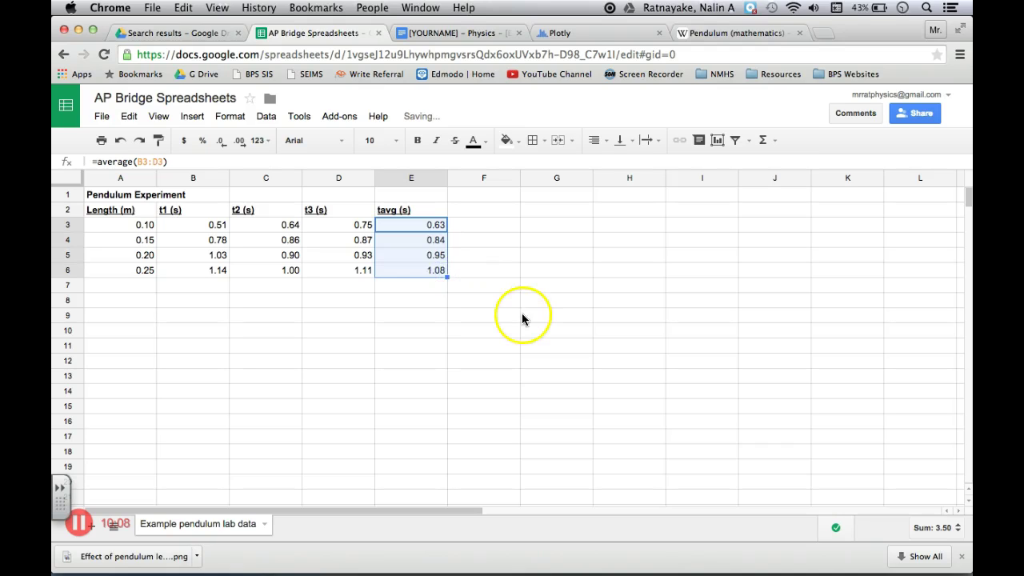
{"action": "left_click", "coordinate": [499, 290]}
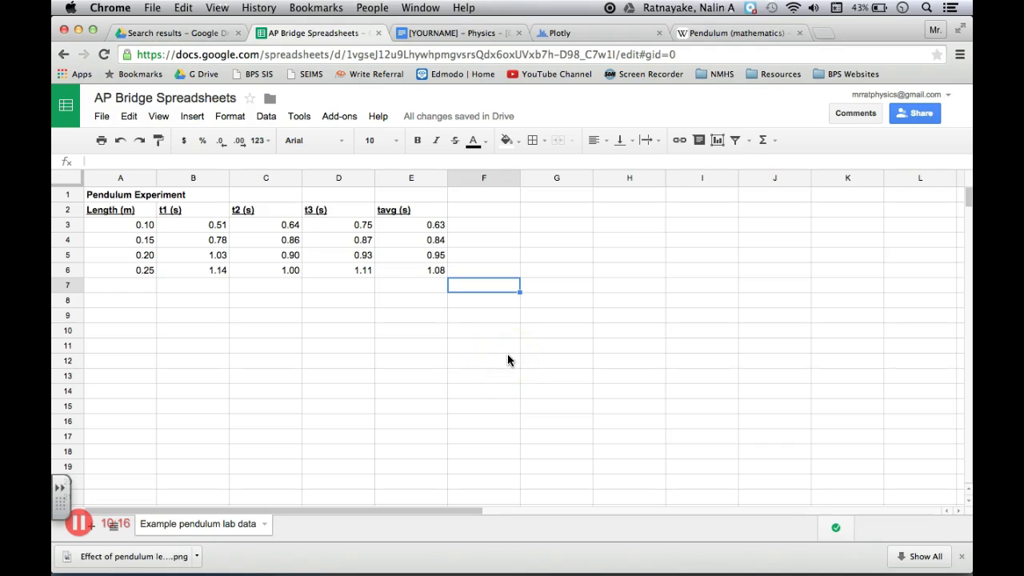
Head F2 'std dev' and enter =stdev(B3:D3) in F3
{"action": "left_click", "coordinate": [481, 211]}
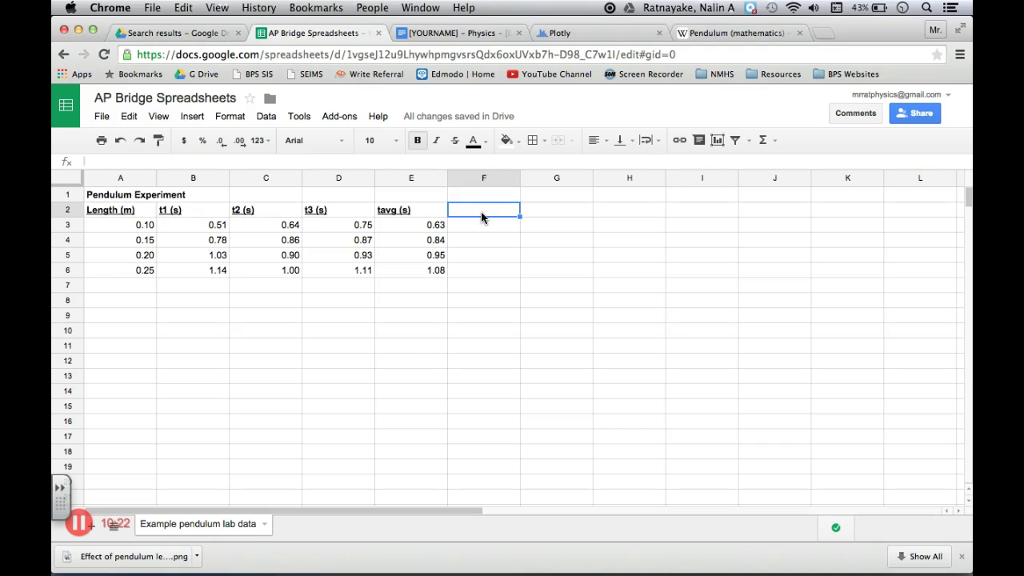
{"action": "type", "text": "std dev."}
{"action": "key", "text": "Return"}
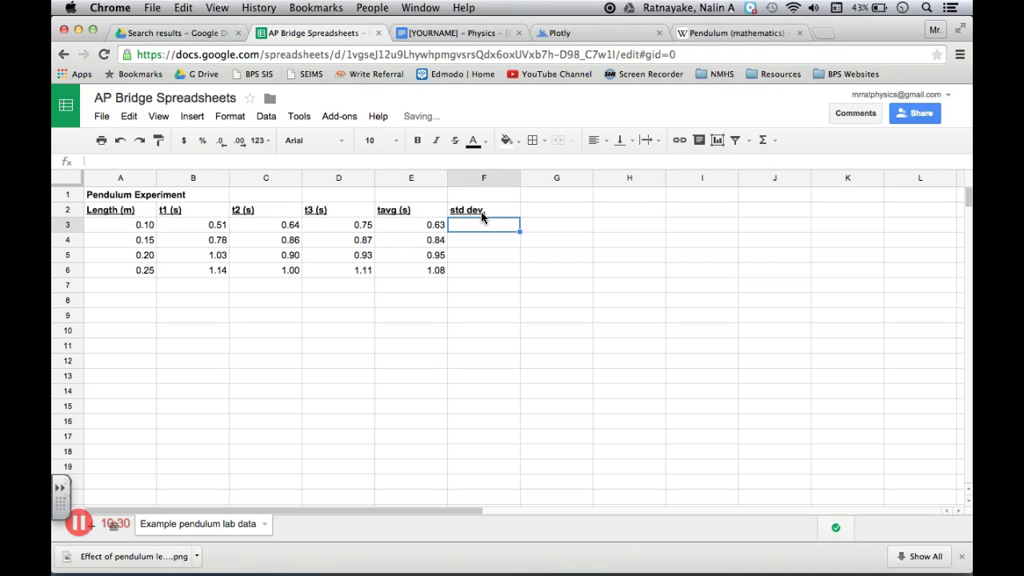
{"action": "type", "text": "="}
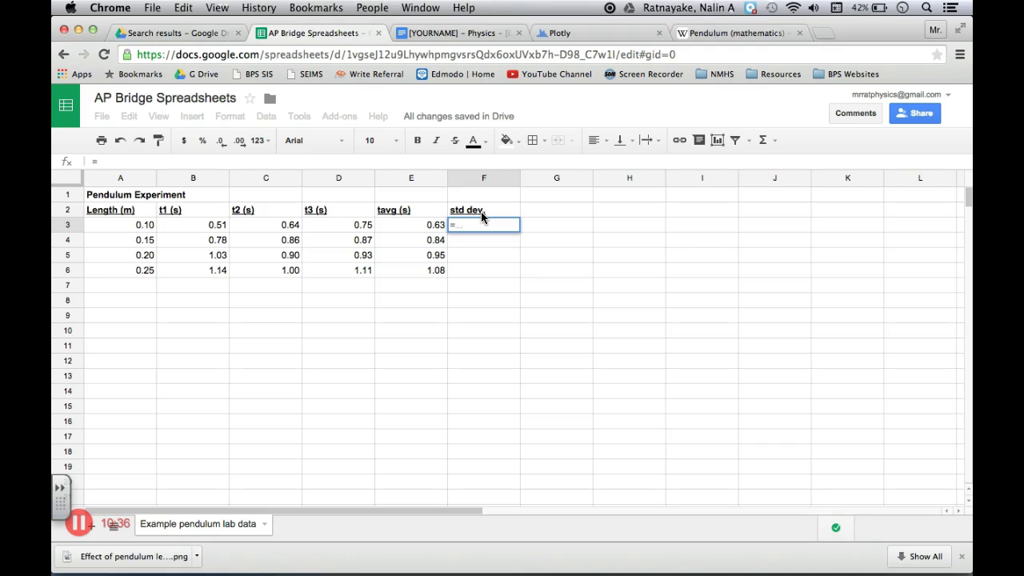
{"action": "type", "text": "st"}
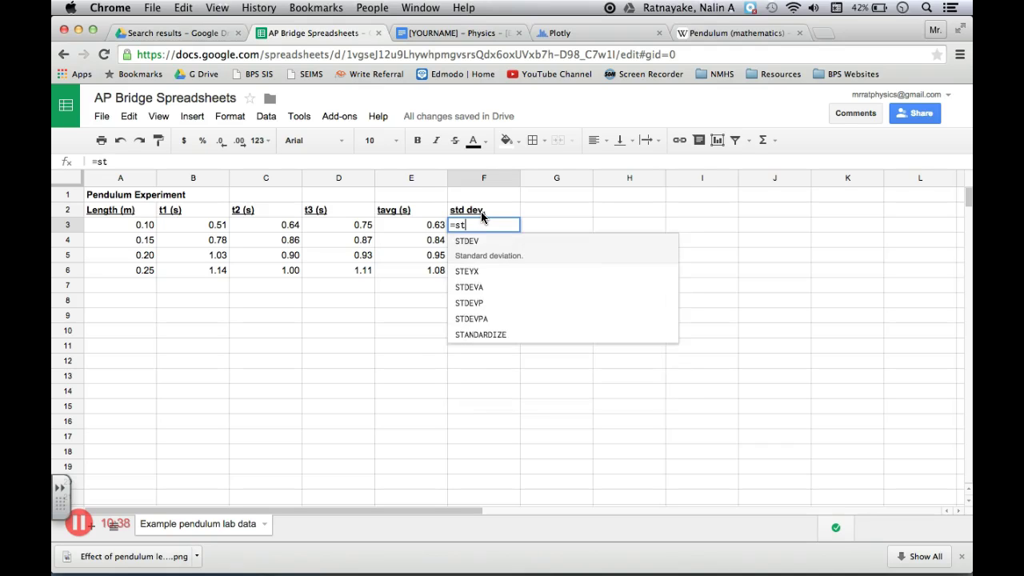
{"action": "type", "text": "dev"}
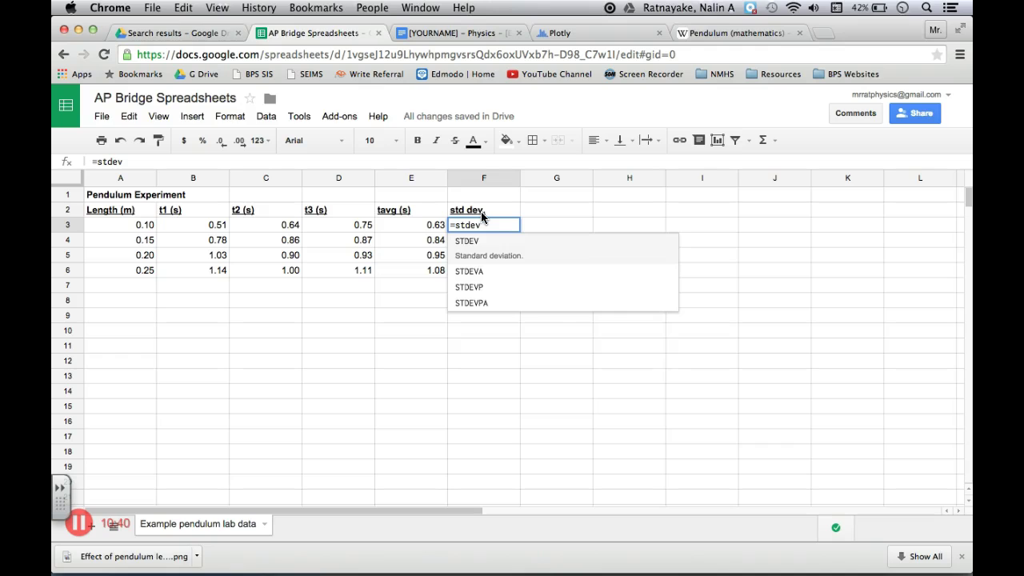
{"action": "type", "text": "("}
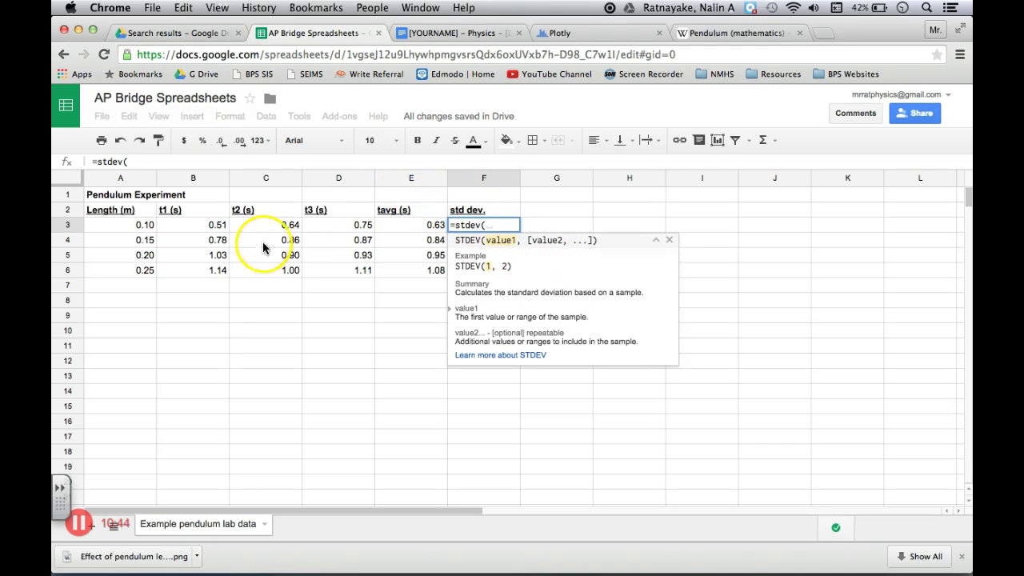
{"action": "left_click", "coordinate": [208, 227]}
{"action": "left_click_drag", "start_coordinate": [208, 226], "coordinate": [323, 228]}
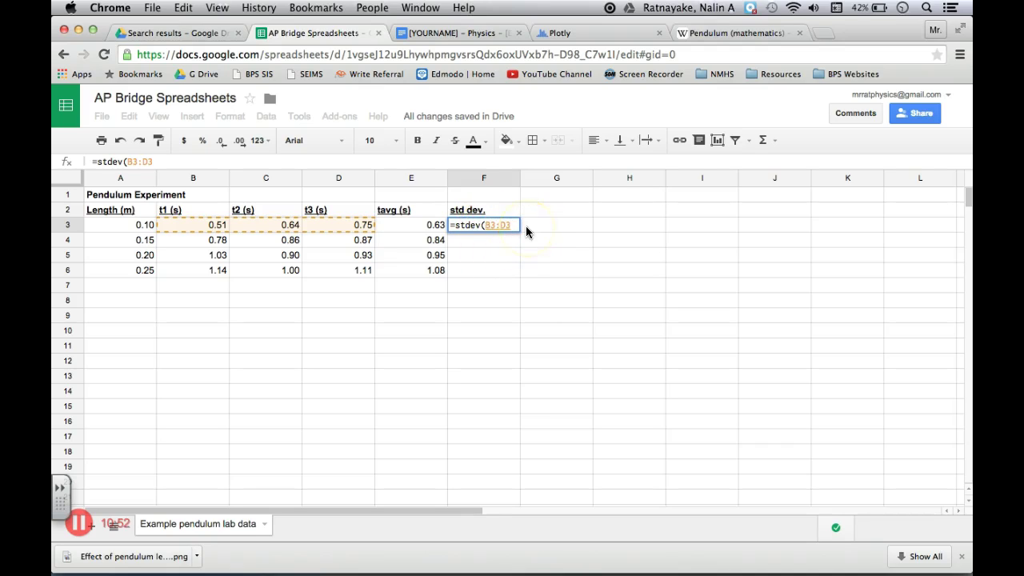
{"action": "type", "text": ")"}
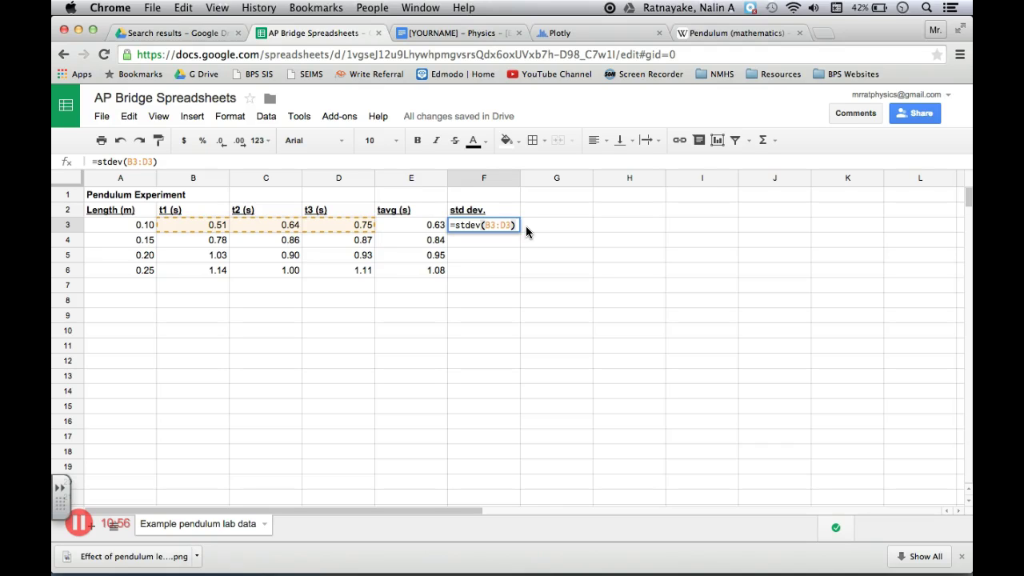
{"action": "key", "text": "Return"}
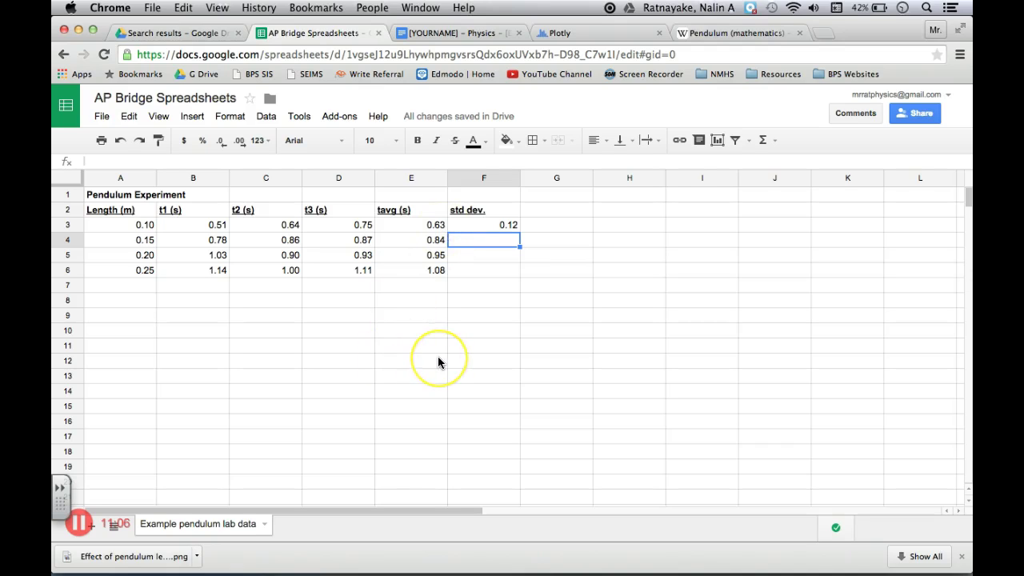
{"action": "key", "text": "Right"}
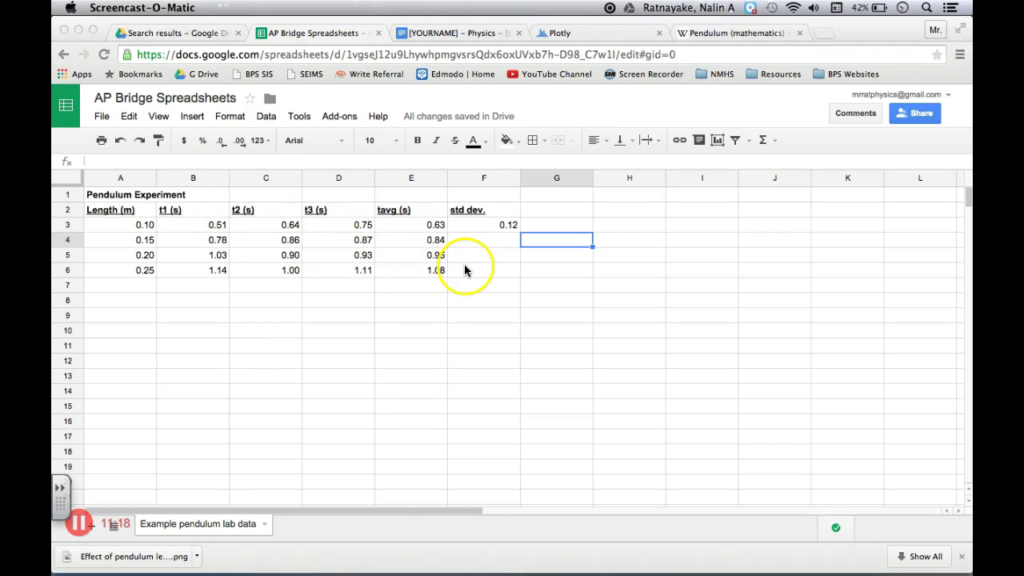
Fill the stdev formula down from F3 to F6, giving 0.12, 0.05, 0.06 and 0.07
{"action": "left_click", "coordinate": [493, 251]}
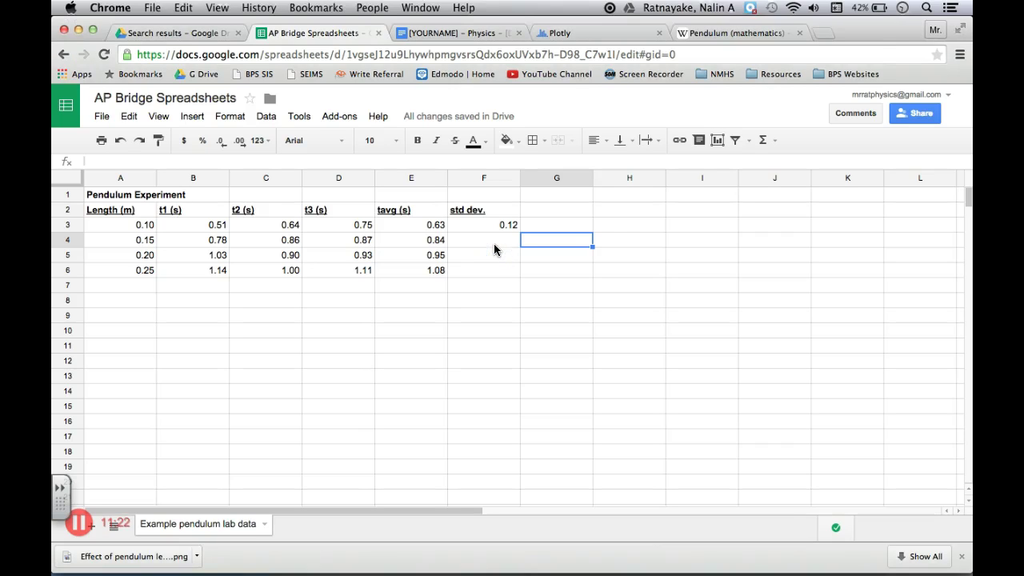
{"action": "left_click", "coordinate": [515, 223]}
{"action": "left_click_drag", "start_coordinate": [520, 232], "coordinate": [518, 272]}
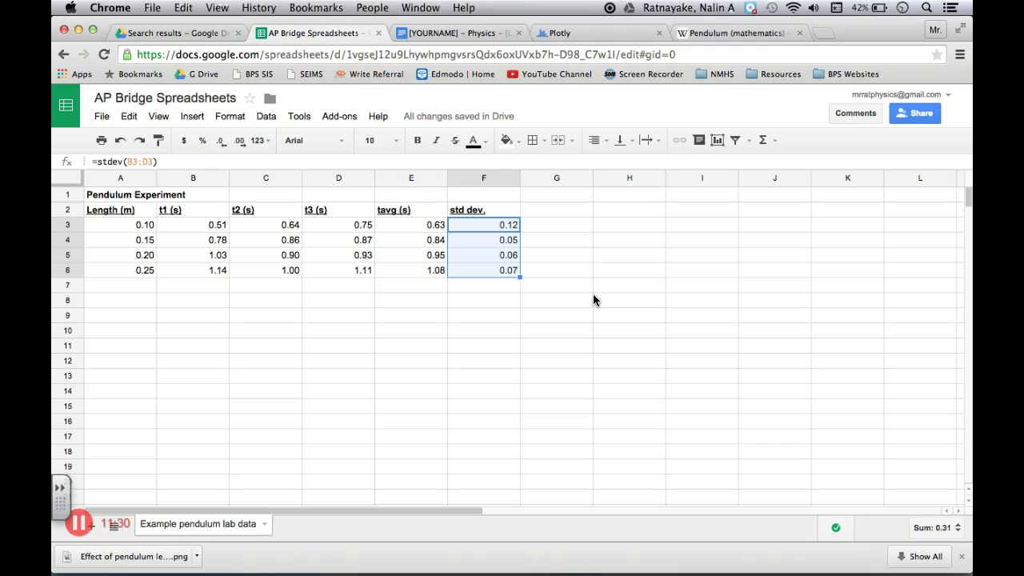
{"action": "left_click", "coordinate": [562, 267]}
Label cell G2 with the heading 'std error'
{"action": "left_click", "coordinate": [548, 210]}
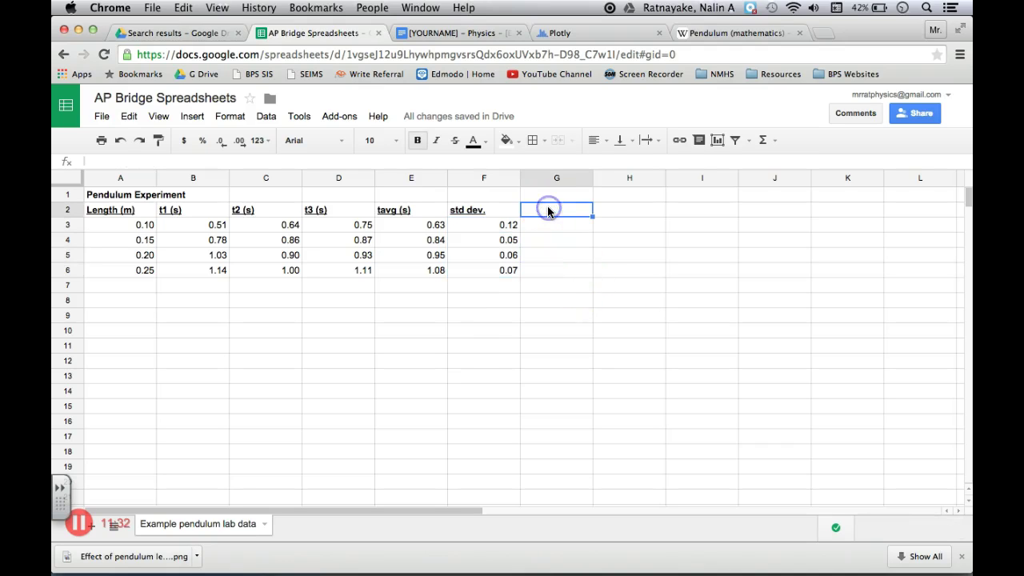
{"action": "type", "text": "std error"}
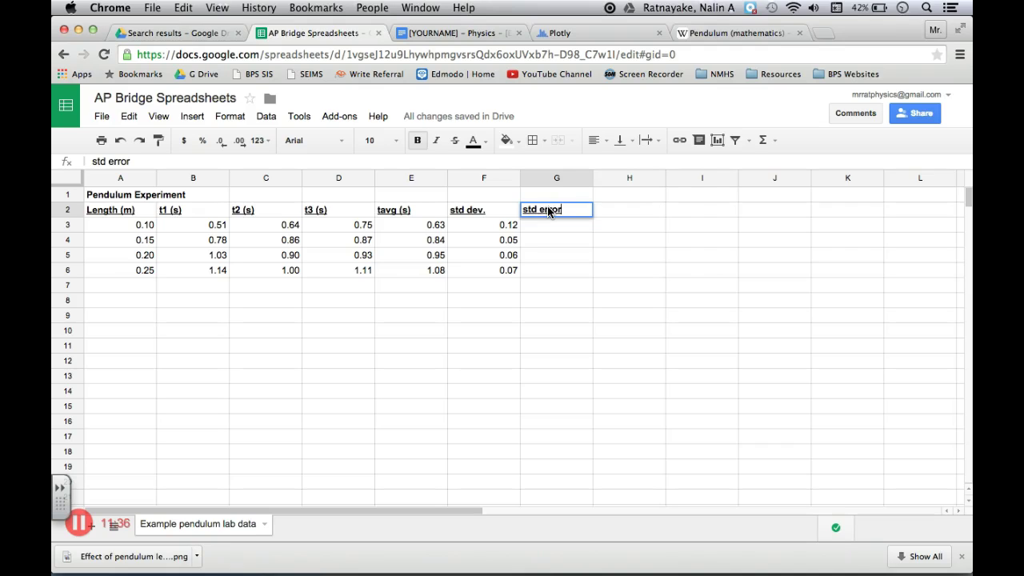
{"action": "key", "text": "Return"}
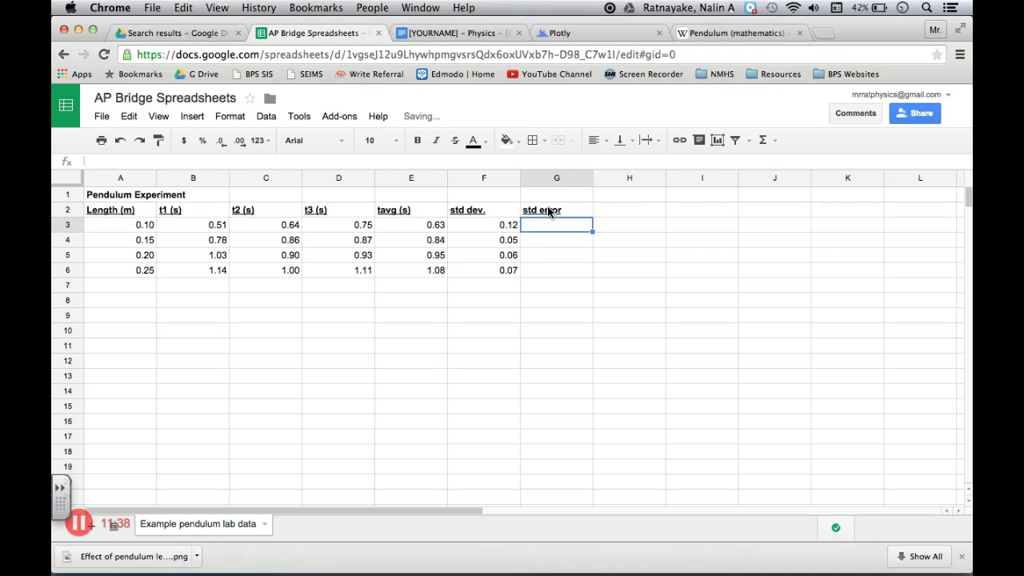
{"action": "key", "text": "Left"}
{"action": "key", "text": "Up"}
{"action": "key", "text": "Right"}
{"action": "key", "text": "Down"}
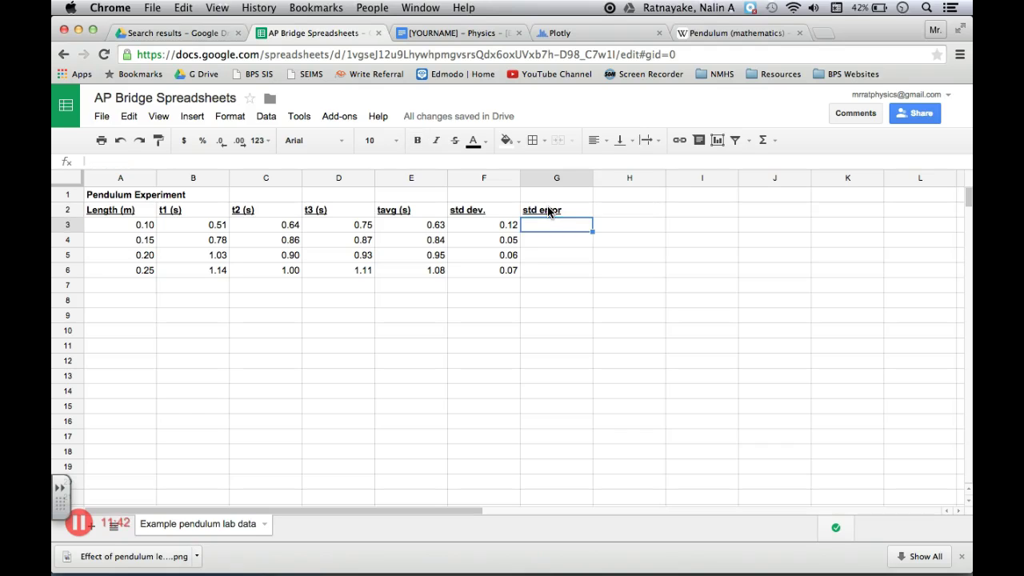
Enter =F3/sqrt(3) in G3 for the standard error
{"action": "type", "text": "="}
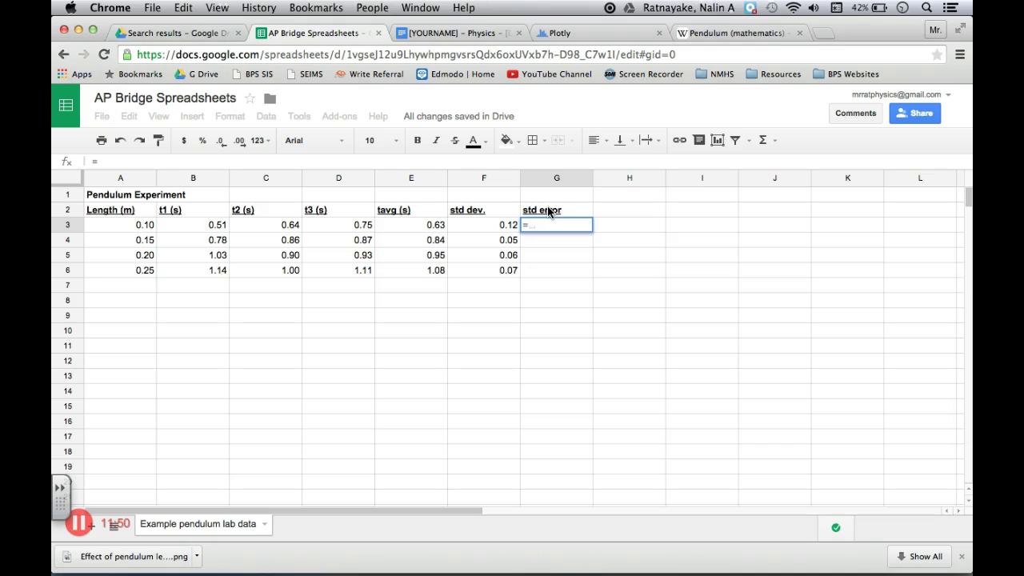
{"action": "type", "text": "sterr"}
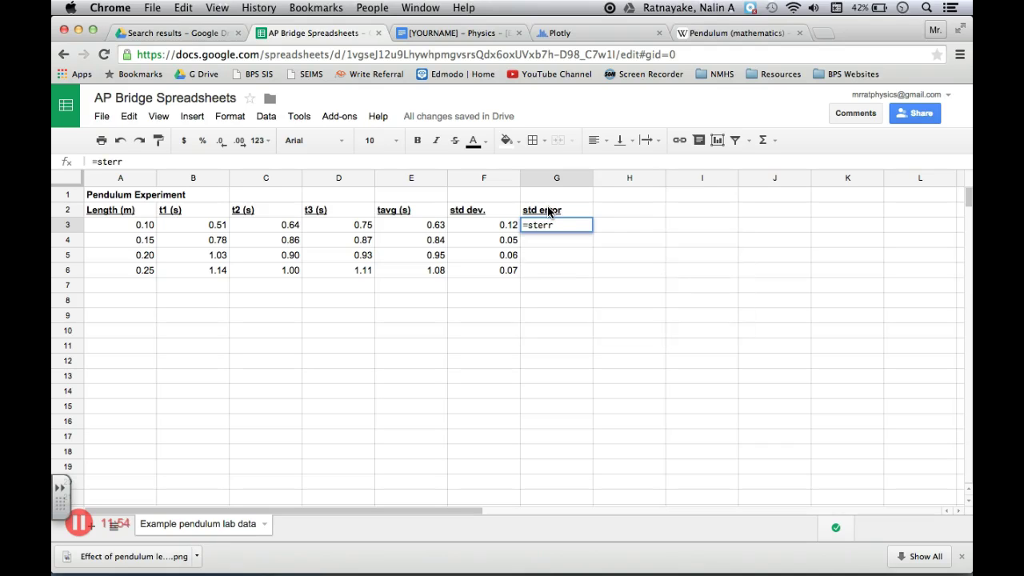
{"action": "key", "text": "BackSpace"}
{"action": "key", "text": "BackSpace"}
{"action": "key", "text": "BackSpace"}
{"action": "key", "text": "BackSpace"}
{"action": "key", "text": "BackSpace"}
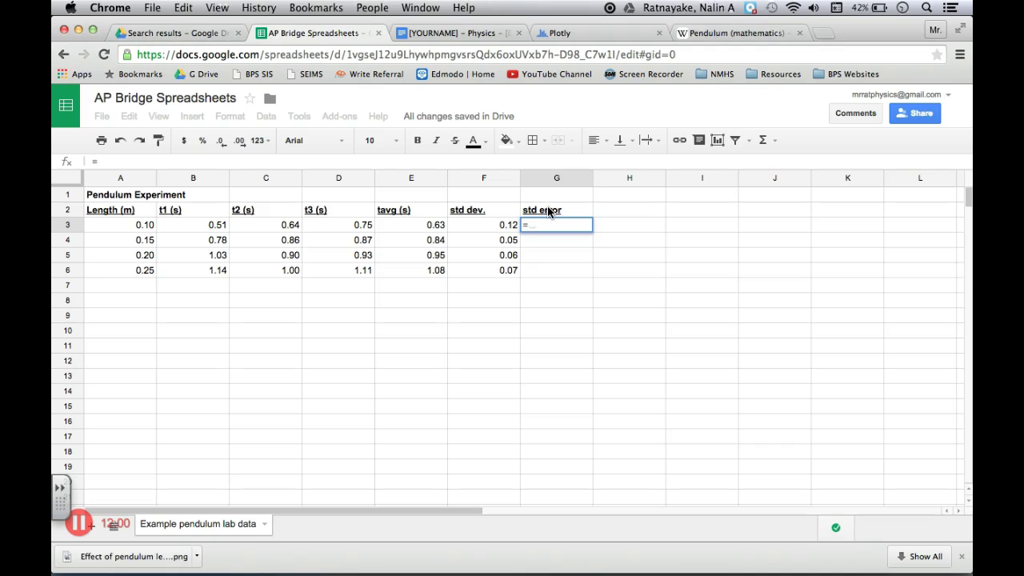
{"action": "left_click", "coordinate": [502, 227]}
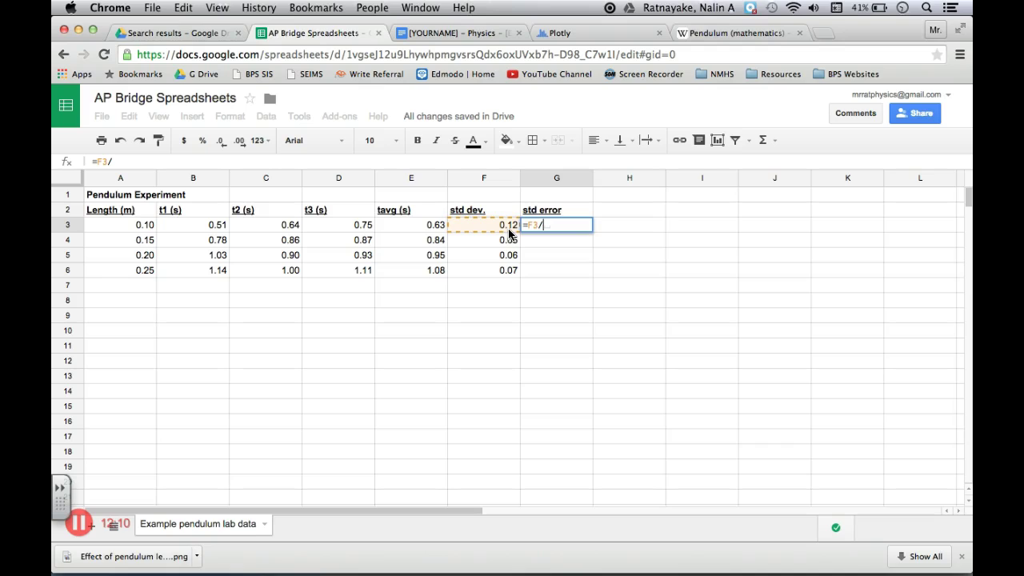
{"action": "type", "text": "/sq"}
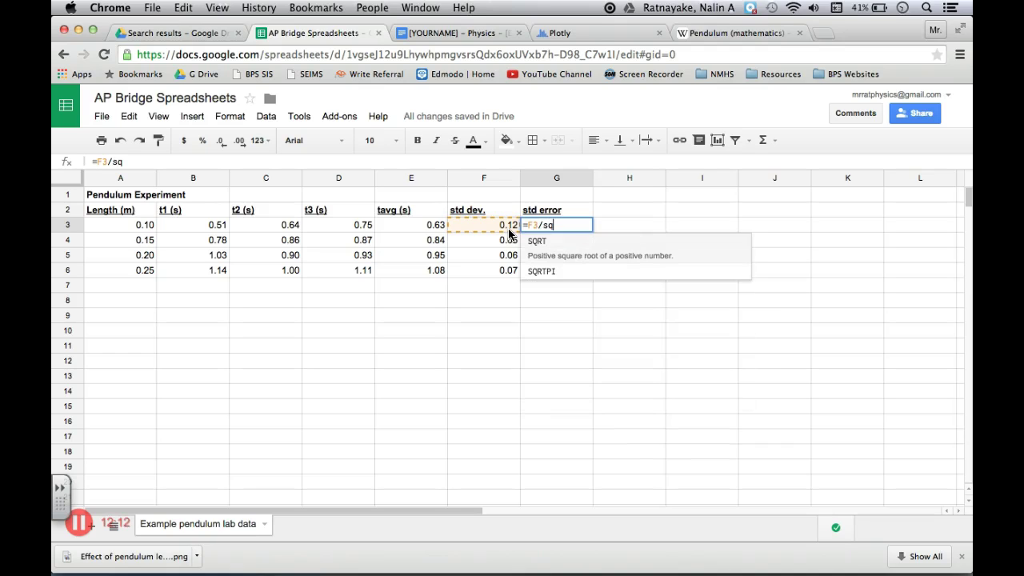
{"action": "type", "text": "rt("}
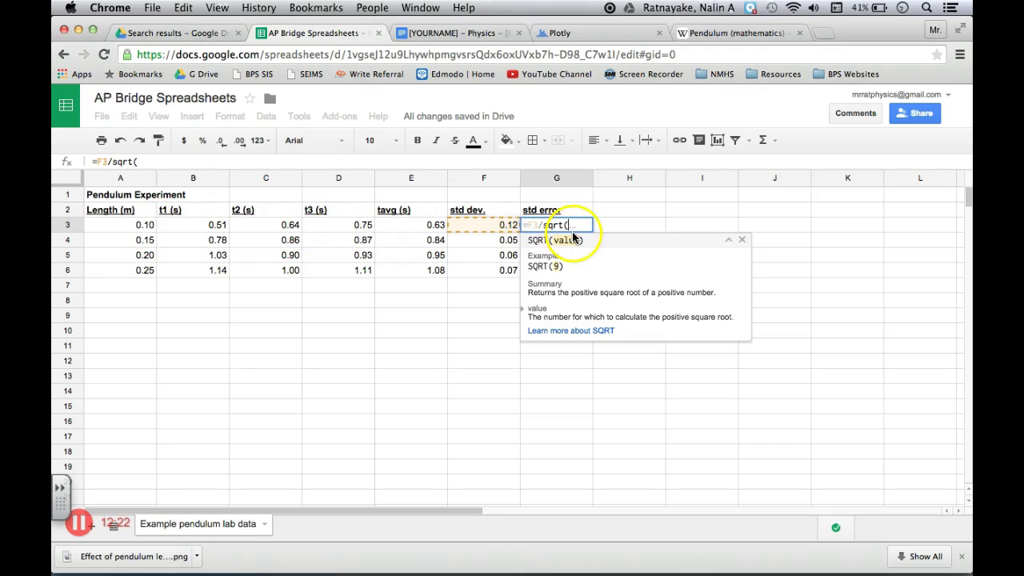
{"action": "type", "text": "3)"}
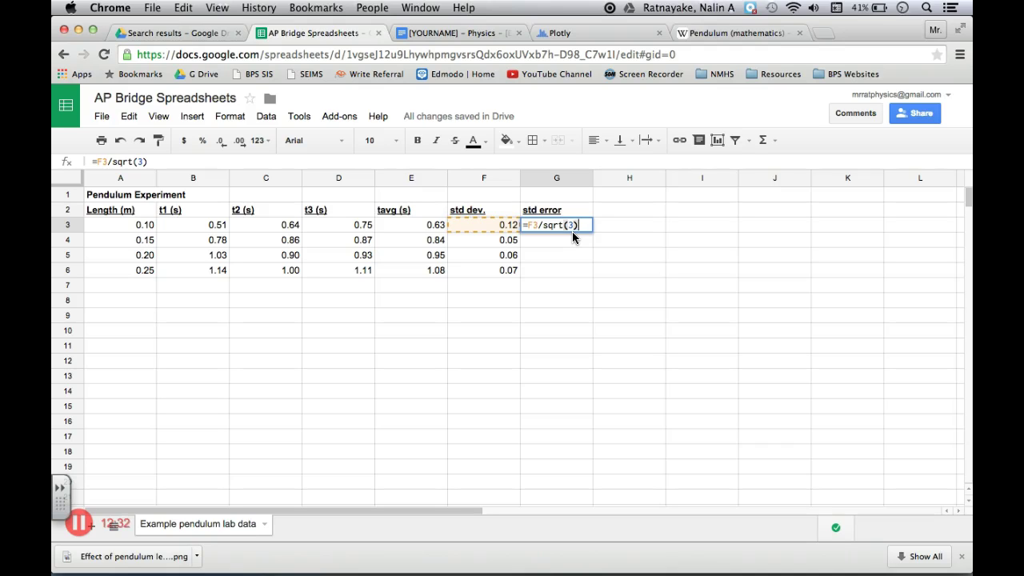
{"action": "key", "text": "Return"}
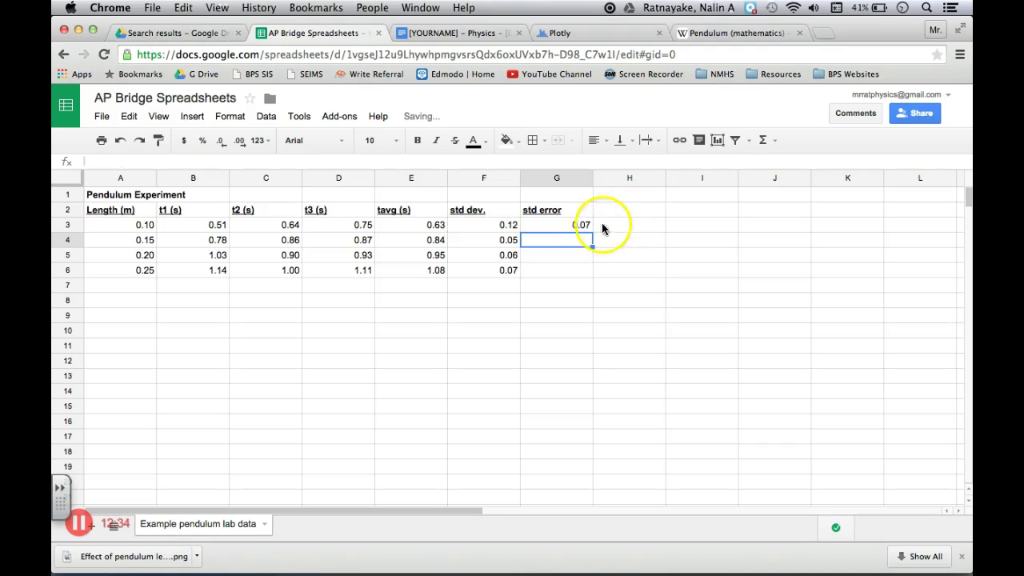
Fill the standard error formula down from G3 to G6, giving 0.07, 0.03, 0.04 and 0.04
{"action": "left_click", "coordinate": [581, 227]}
{"action": "left_click_drag", "start_coordinate": [592, 232], "coordinate": [590, 266]}
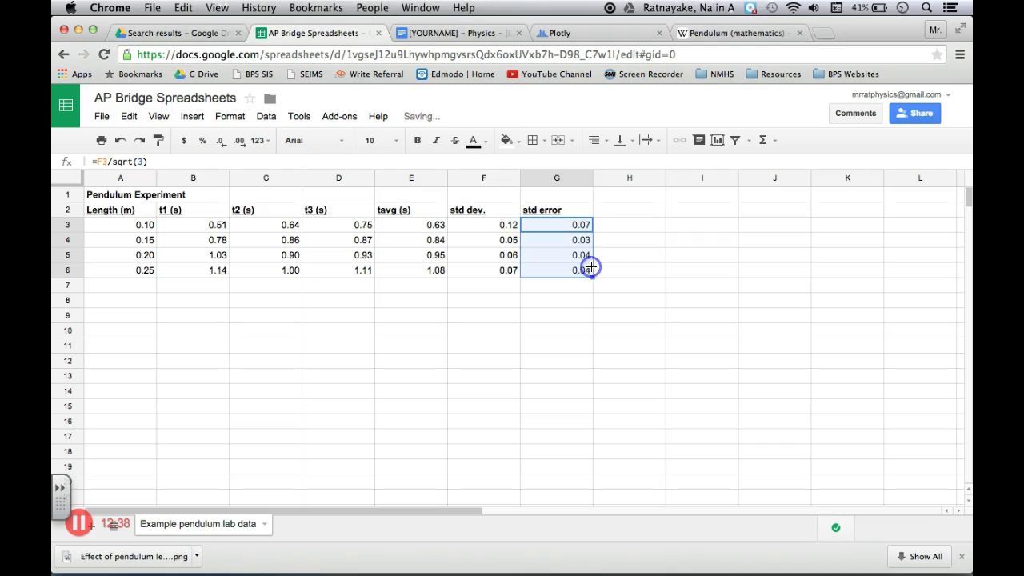
{"action": "left_click", "coordinate": [637, 280]}
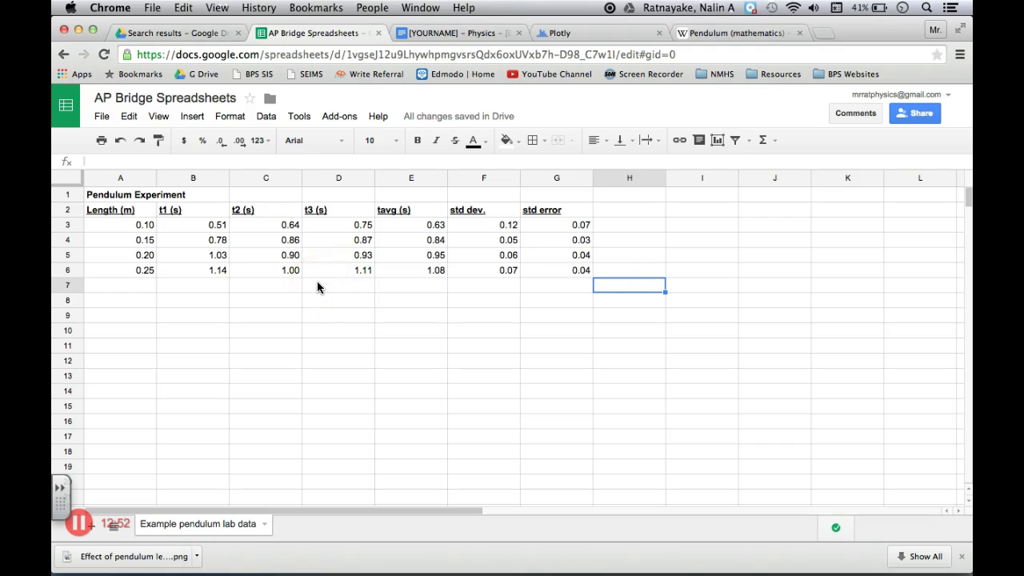
{"action": "key", "text": "super+Tab"}
Scroll through the error-bar steps slide, advance a page, and return to the Pendulum Experiment spreadsheet
{"action": "scroll", "coordinate": [632, 340], "scroll_direction": "down", "scroll_amount": 2}
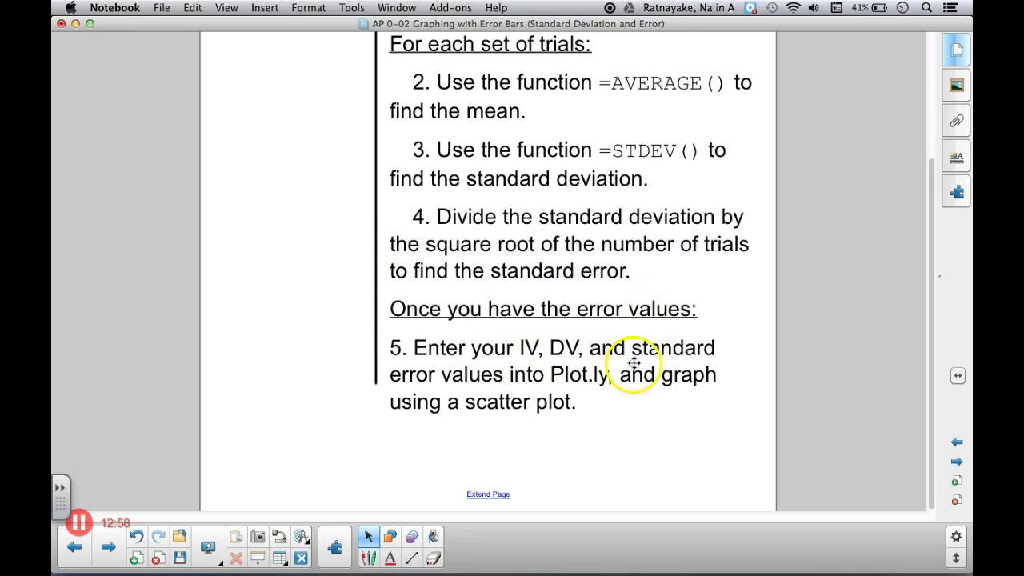
{"action": "scroll", "coordinate": [658, 442], "scroll_direction": "up", "scroll_amount": 3}
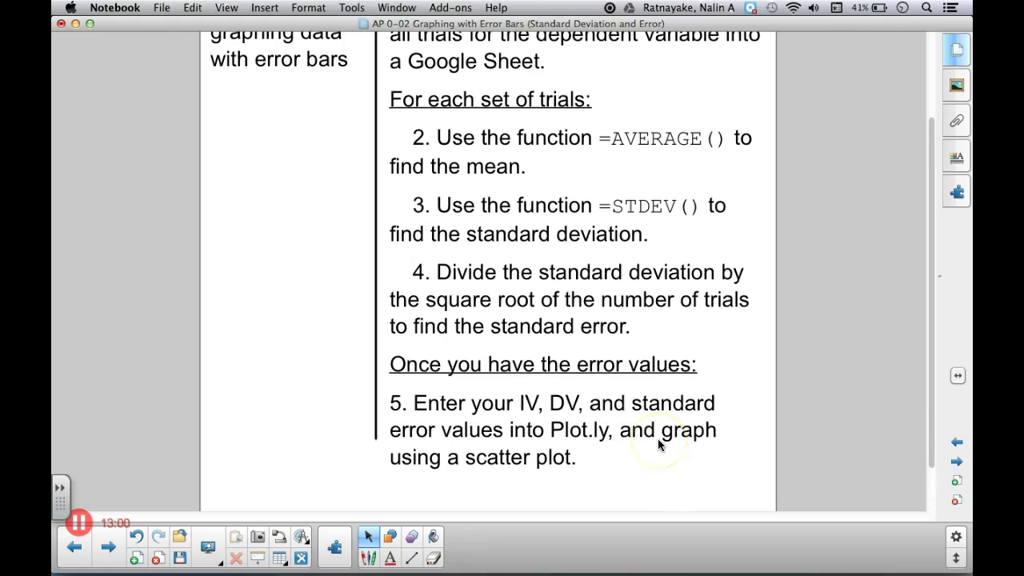
{"action": "scroll", "coordinate": [660, 444], "scroll_direction": "up", "scroll_amount": 5}
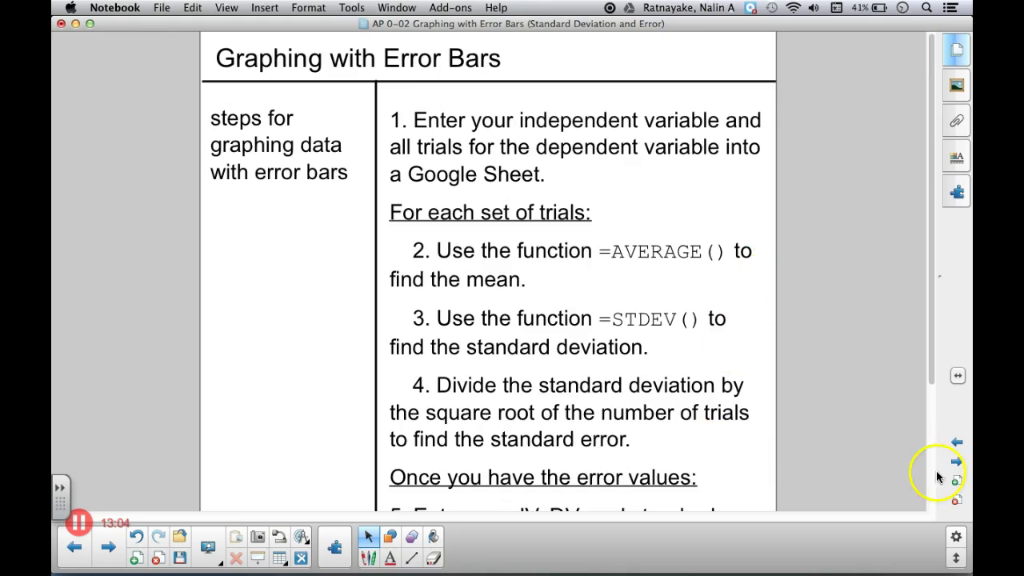
{"action": "left_click", "coordinate": [956, 461]}
{"action": "key", "text": "super+Tab"}
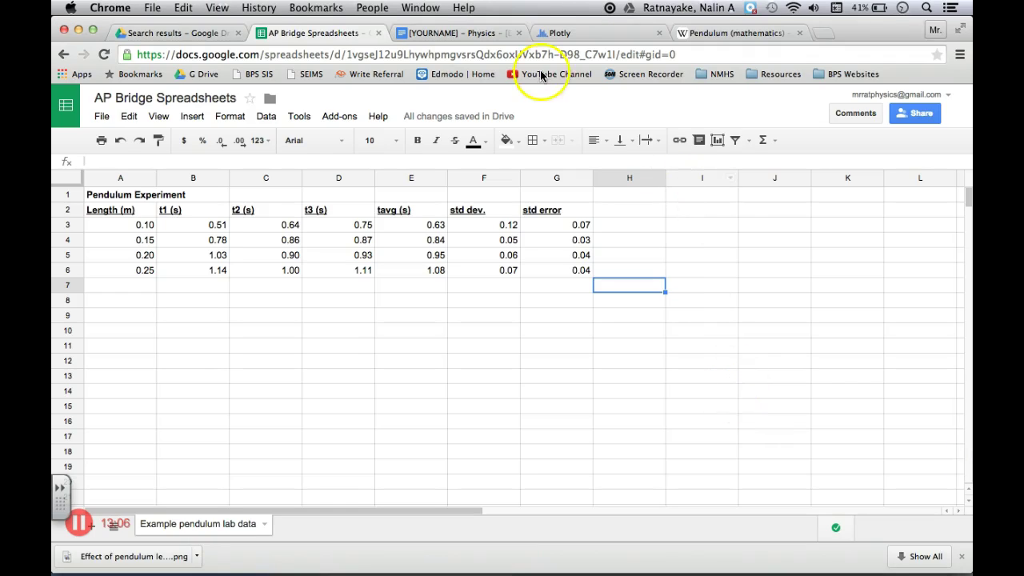
On the Plotly site, sign in with the account e-mail and password
{"action": "left_click", "coordinate": [560, 33]}
{"action": "left_click", "coordinate": [199, 56]}
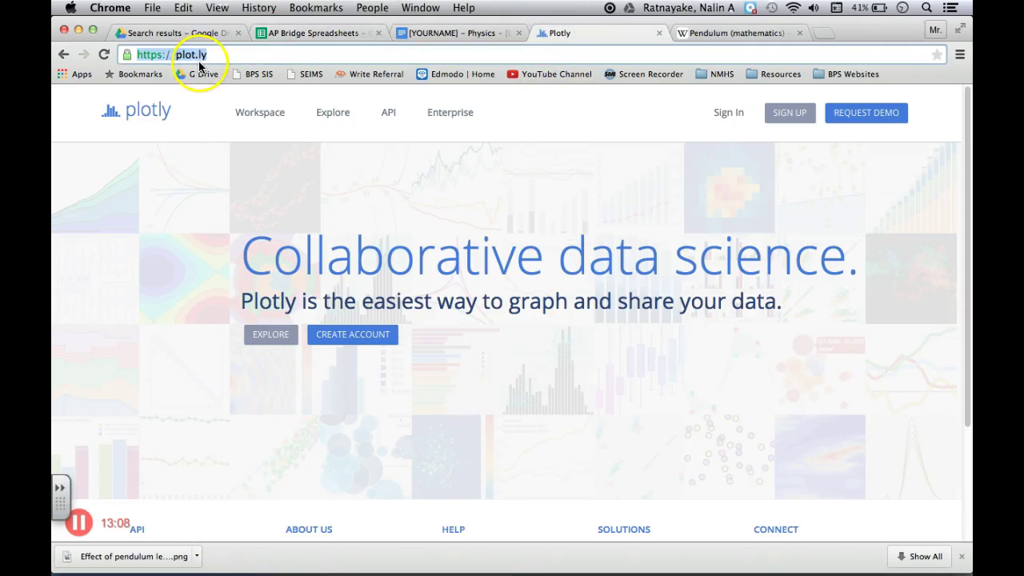
{"action": "left_click", "coordinate": [210, 55]}
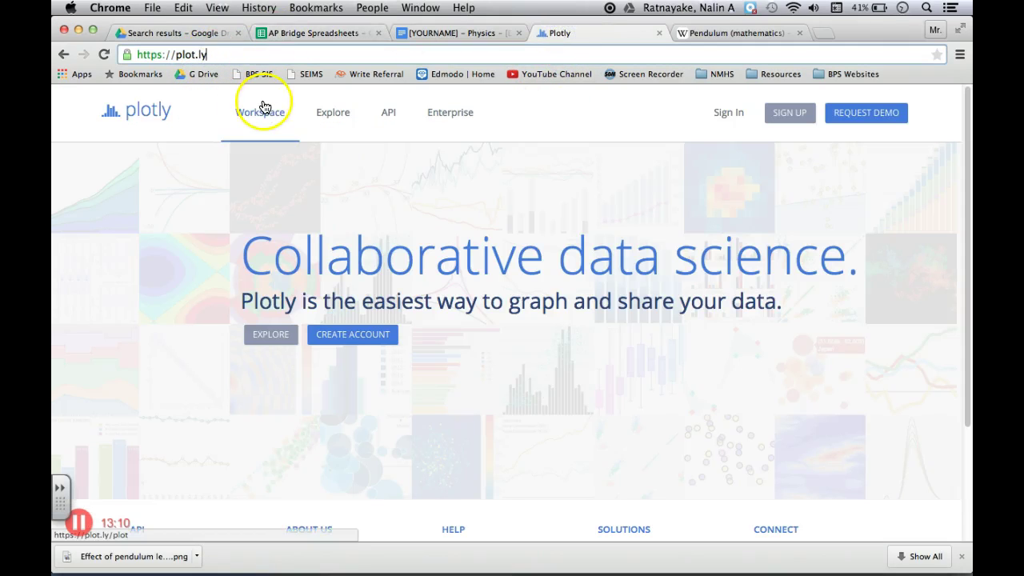
{"action": "left_click", "coordinate": [805, 122]}
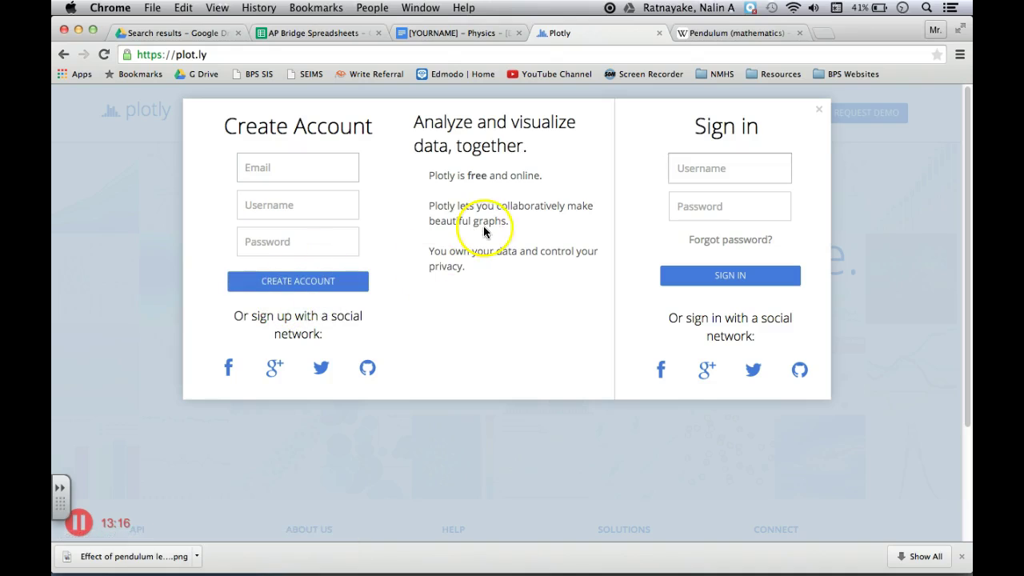
{"action": "left_click", "coordinate": [722, 169]}
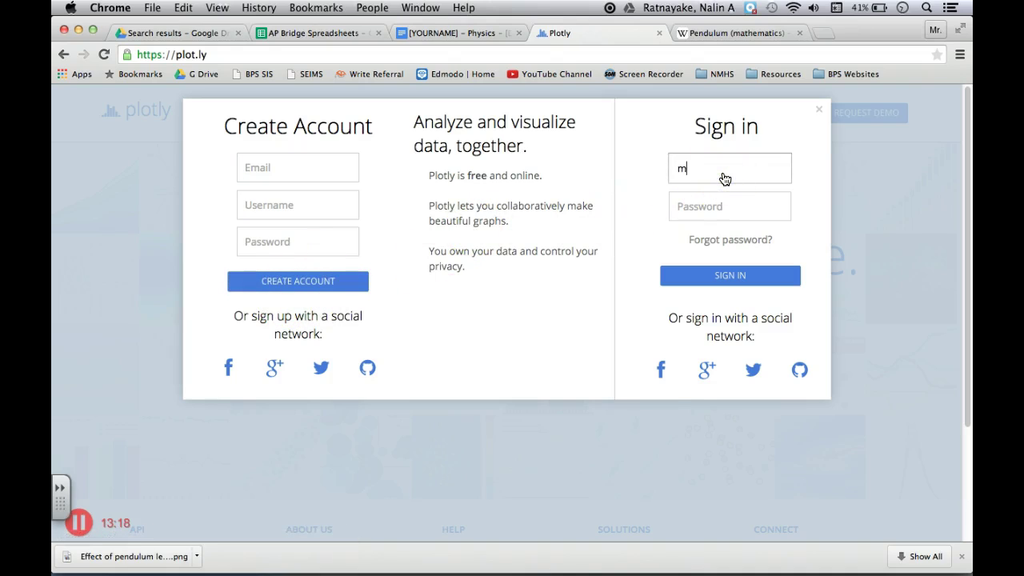
{"action": "key", "text": "Tab"}
{"action": "type", "text": "p••••••••"}
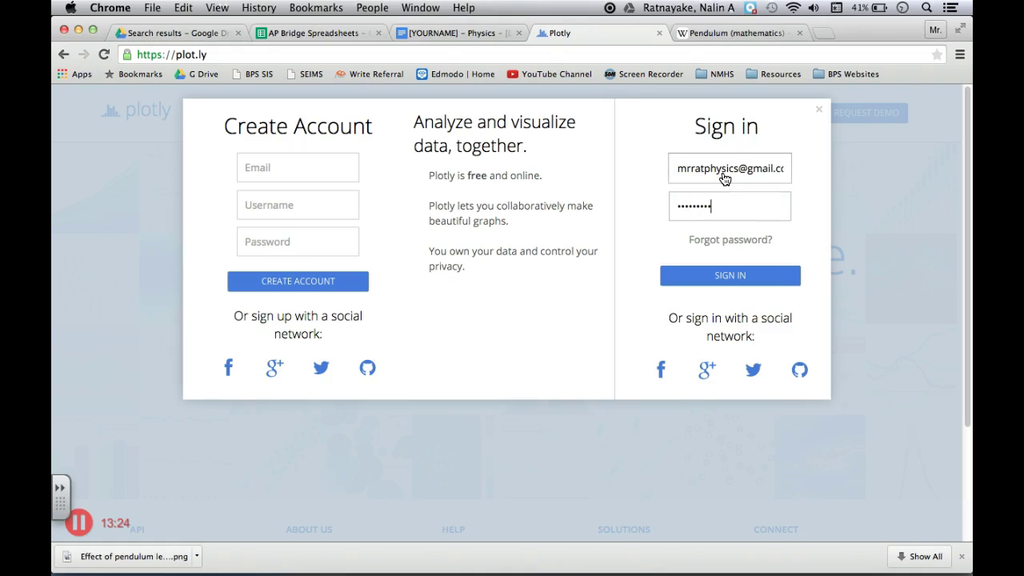
{"action": "type", "text": "•"}
{"action": "key", "text": "Return"}
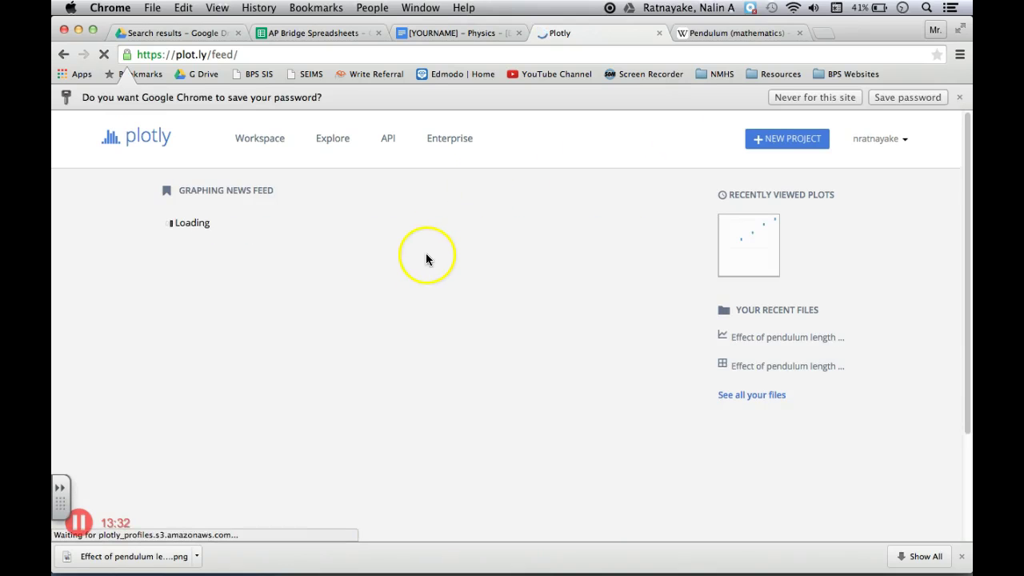
{"action": "scroll", "coordinate": [264, 412], "scroll_direction": "down", "scroll_amount": 5}
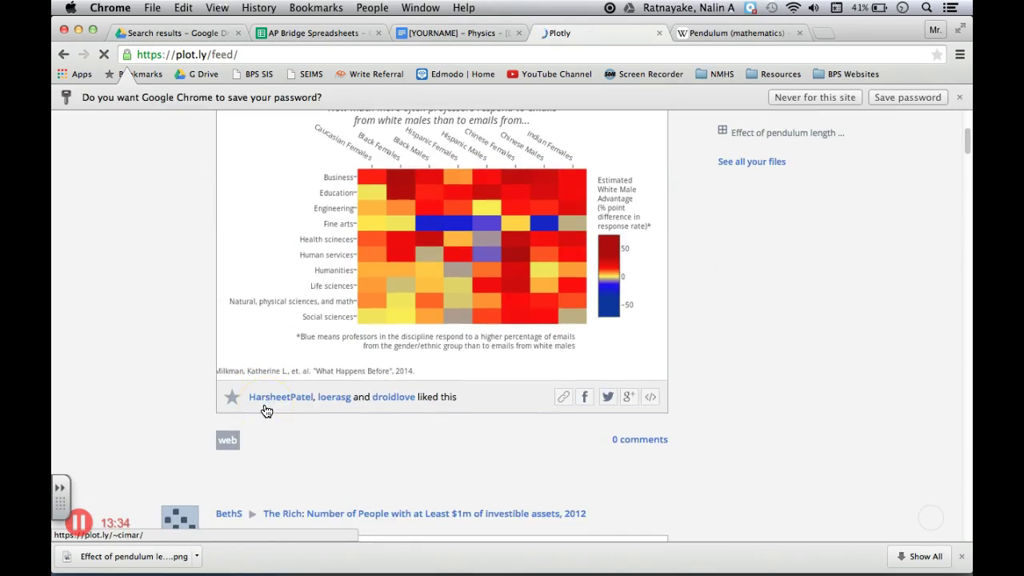
{"action": "scroll", "coordinate": [266, 411], "scroll_direction": "up", "scroll_amount": 1}
{"action": "scroll", "coordinate": [266, 410], "scroll_direction": "down", "scroll_amount": 4}
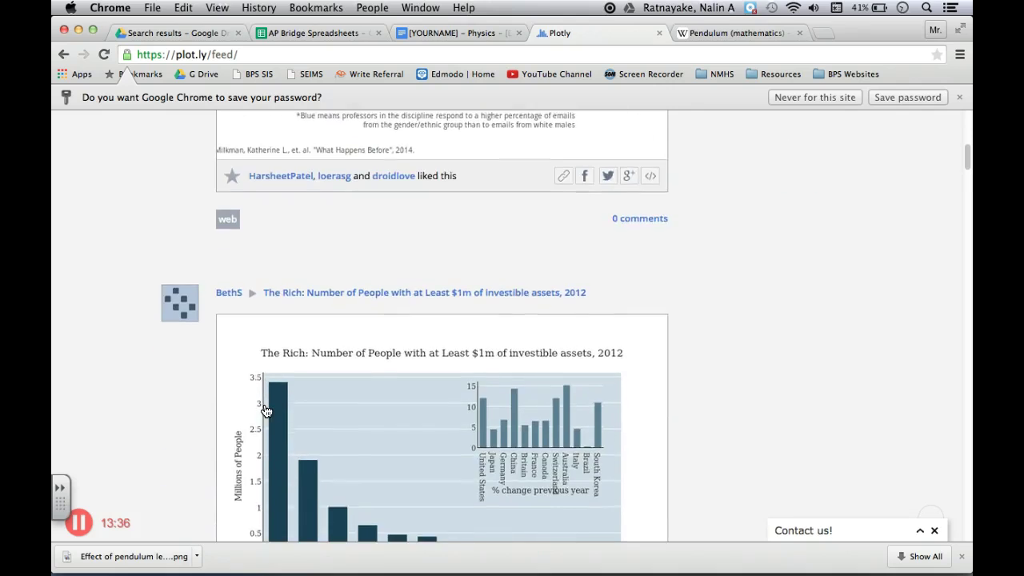
{"action": "scroll", "coordinate": [267, 411], "scroll_direction": "down", "scroll_amount": 3}
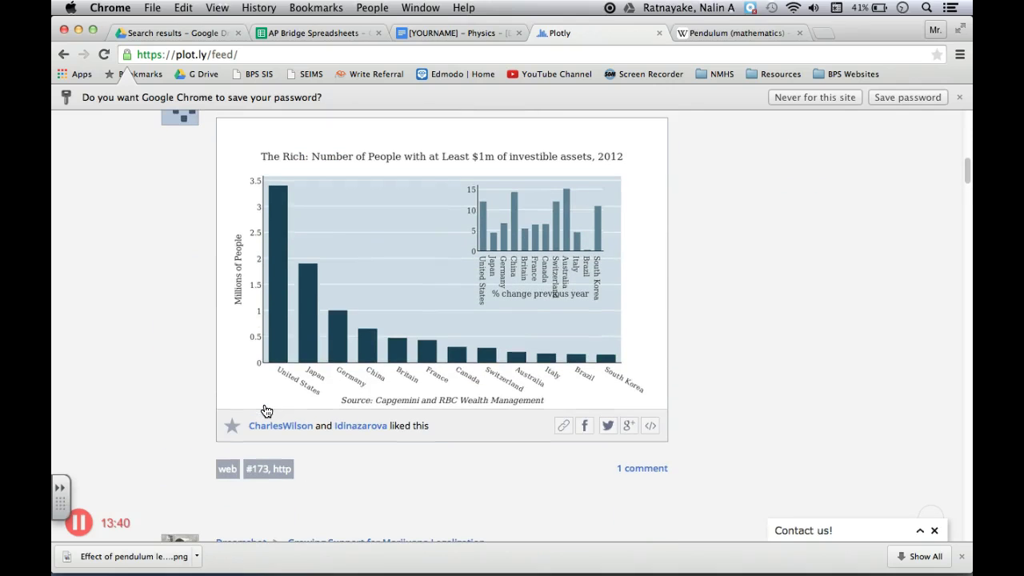
{"action": "scroll", "coordinate": [267, 411], "scroll_direction": "down", "scroll_amount": 7}
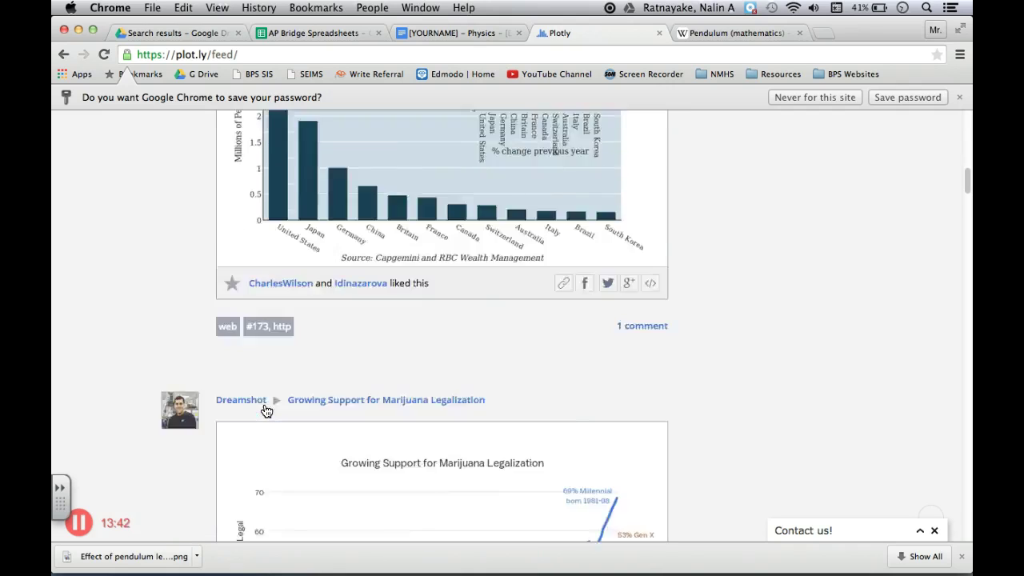
{"action": "scroll", "coordinate": [268, 411], "scroll_direction": "up", "scroll_amount": 1}
{"action": "scroll", "coordinate": [267, 411], "scroll_direction": "down", "scroll_amount": 2}
{"action": "scroll", "coordinate": [266, 411], "scroll_direction": "up", "scroll_amount": 2}
{"action": "scroll", "coordinate": [267, 410], "scroll_direction": "down", "scroll_amount": 3}
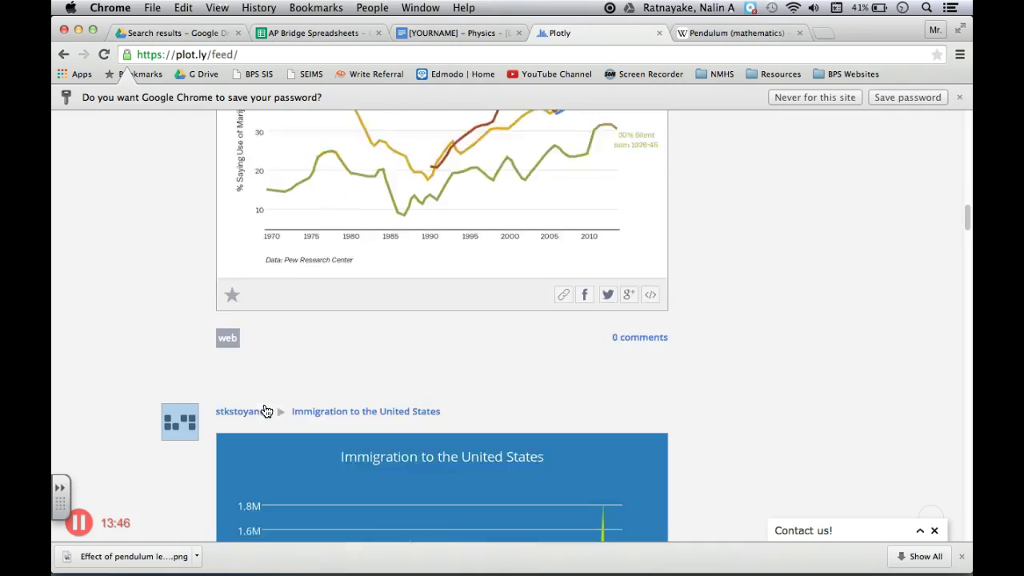
{"action": "scroll", "coordinate": [266, 410], "scroll_direction": "down", "scroll_amount": 11}
{"action": "scroll", "coordinate": [266, 410], "scroll_direction": "down", "scroll_amount": 20}
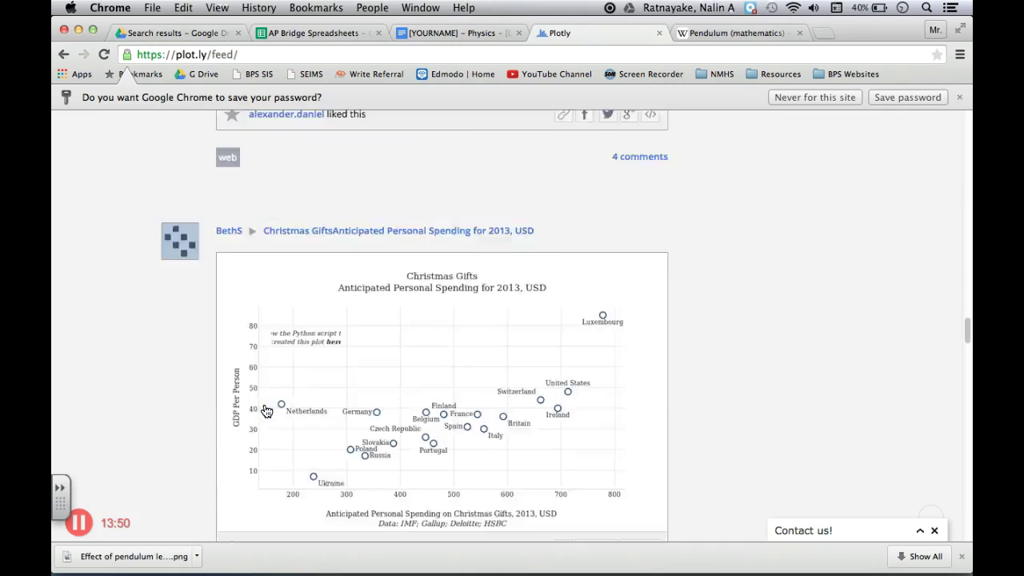
{"action": "scroll", "coordinate": [267, 410], "scroll_direction": "down", "scroll_amount": 12}
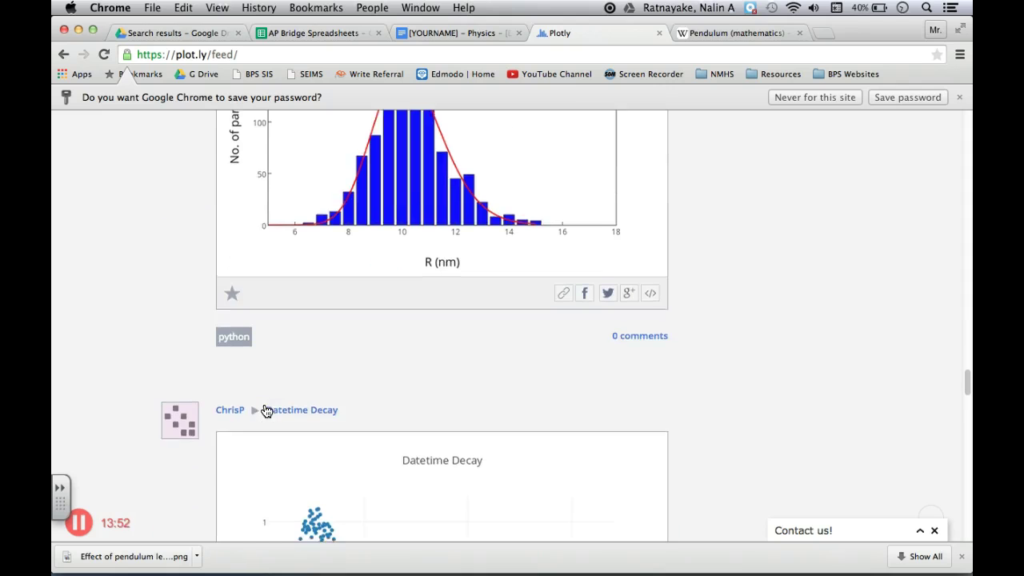
{"action": "key", "text": "Home"}
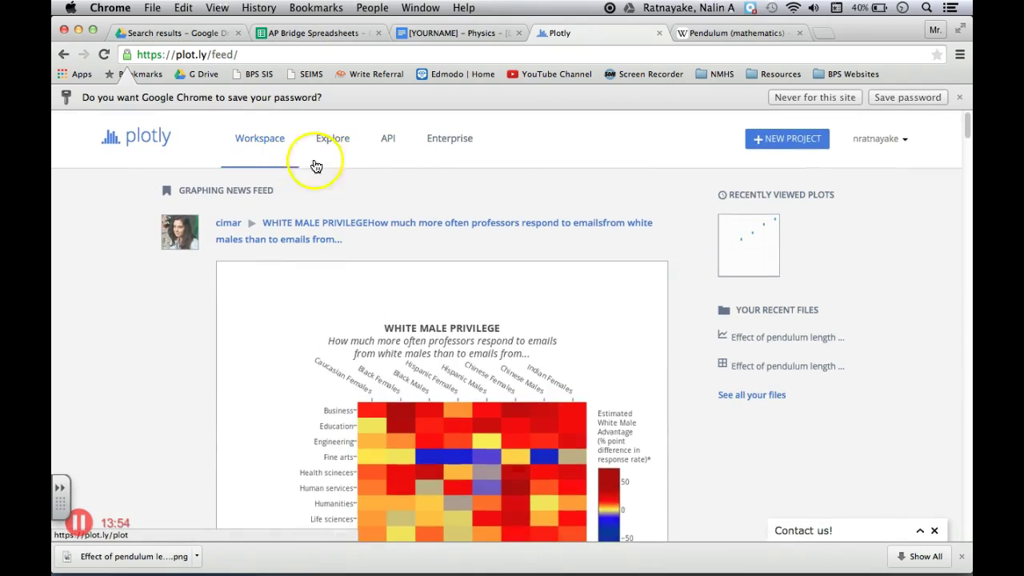
Delete the old pendulum grid and graph from the Workspace, then start a new grid
{"action": "left_click", "coordinate": [259, 146]}
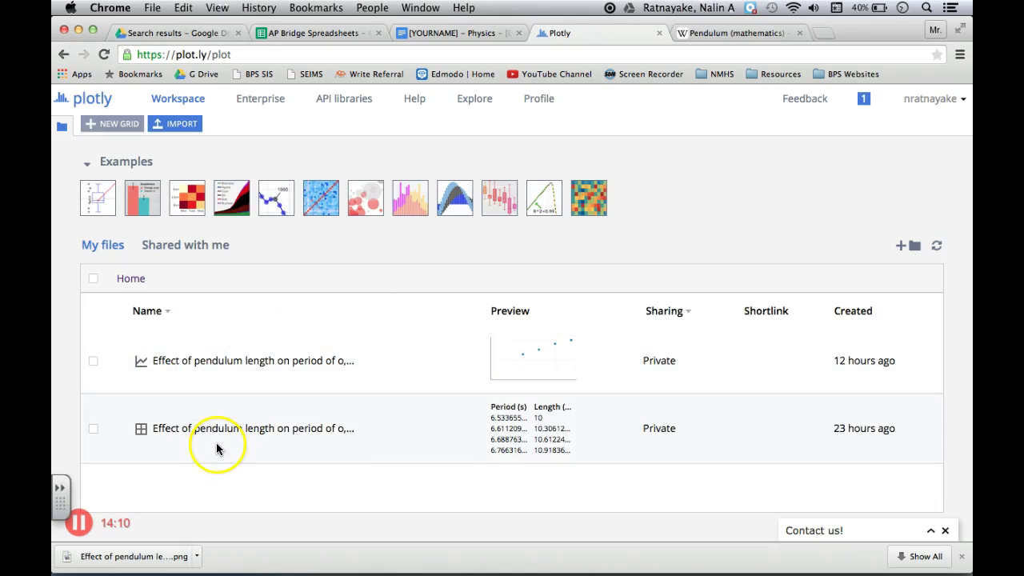
{"action": "left_click", "coordinate": [94, 428]}
{"action": "left_click", "coordinate": [95, 362]}
{"action": "left_click", "coordinate": [835, 246]}
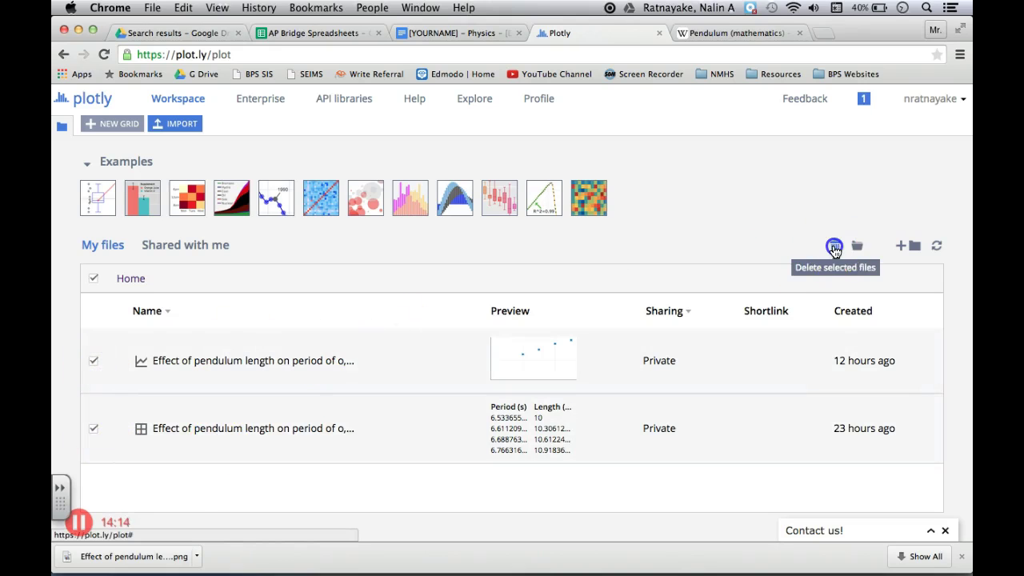
{"action": "left_click", "coordinate": [567, 416]}
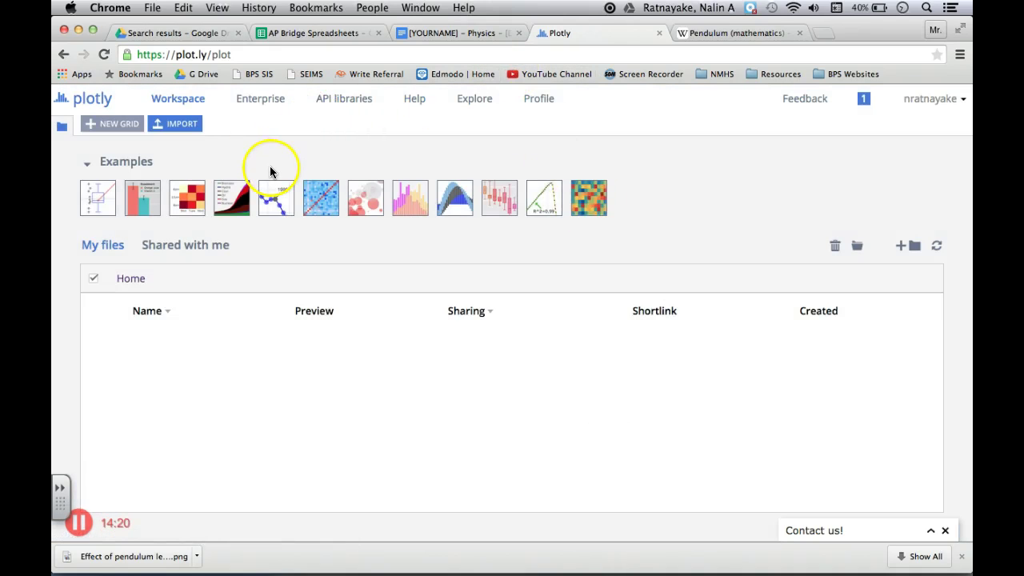
{"action": "left_click", "coordinate": [119, 128]}
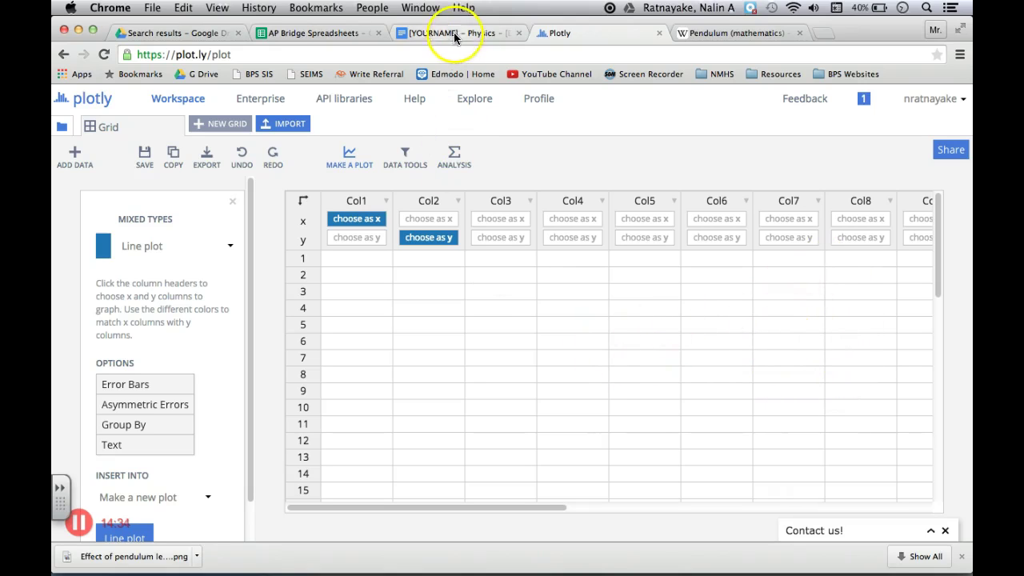
Paste the lengths 0.10–0.25 from A3:A6 into Col1 and set it as x
{"action": "left_click", "coordinate": [278, 34]}
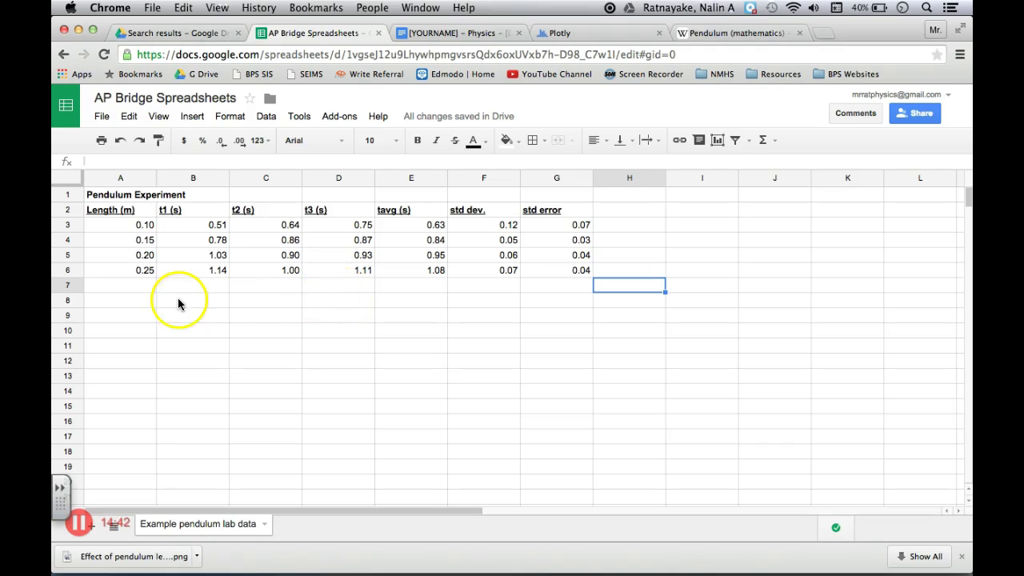
{"action": "left_click_drag", "start_coordinate": [132, 226], "coordinate": [153, 276]}
{"action": "key", "text": "super+c"}
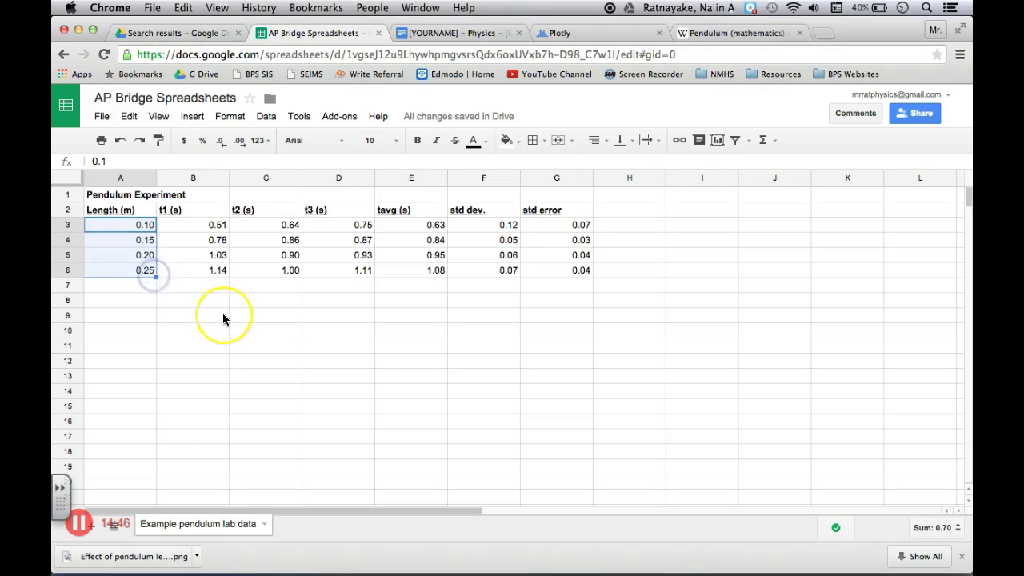
{"action": "left_click", "coordinate": [560, 34]}
{"action": "left_click", "coordinate": [345, 257]}
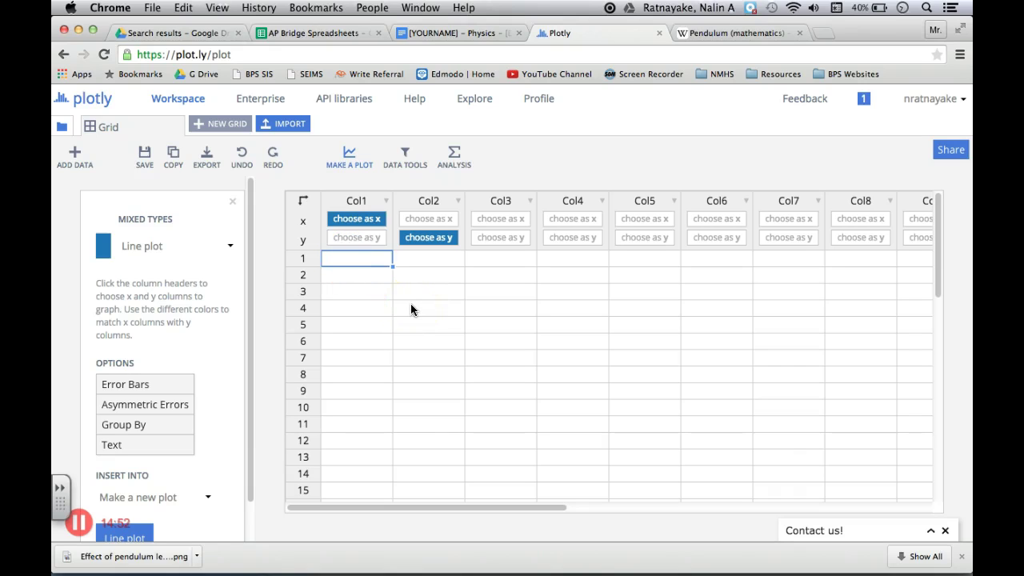
{"action": "key", "text": "super+v"}
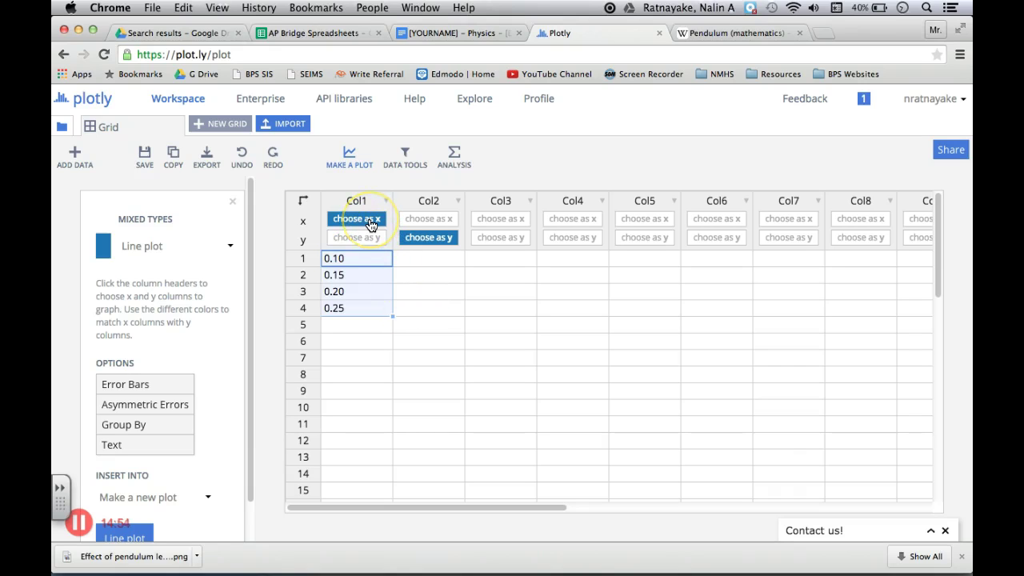
{"action": "left_click", "coordinate": [366, 227]}
Paste the average periods 0.63–1.08 from column E into Col2 and set it as y
{"action": "left_click", "coordinate": [331, 32]}
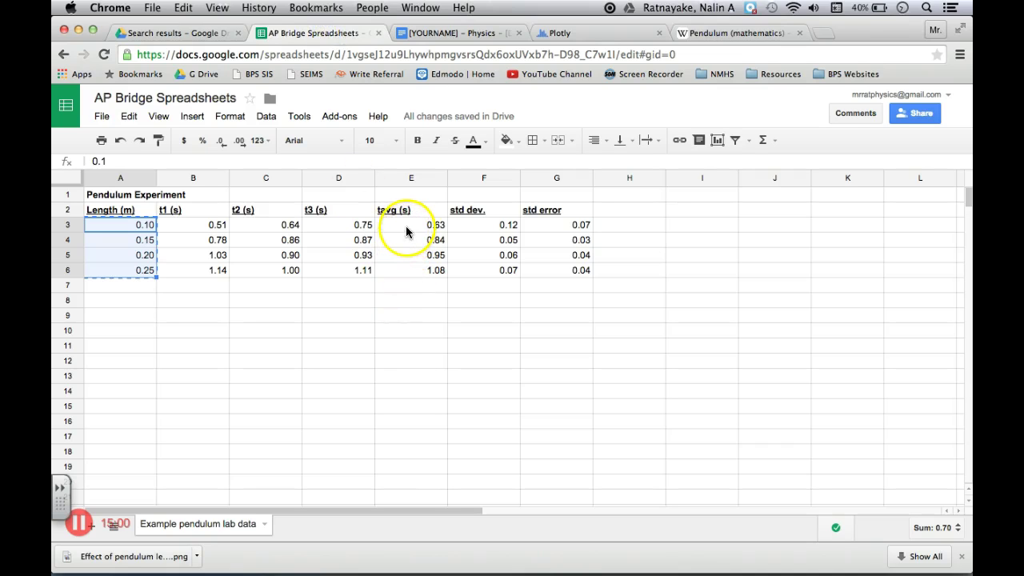
{"action": "left_click_drag", "start_coordinate": [414, 224], "coordinate": [419, 273]}
{"action": "key", "text": "super+c"}
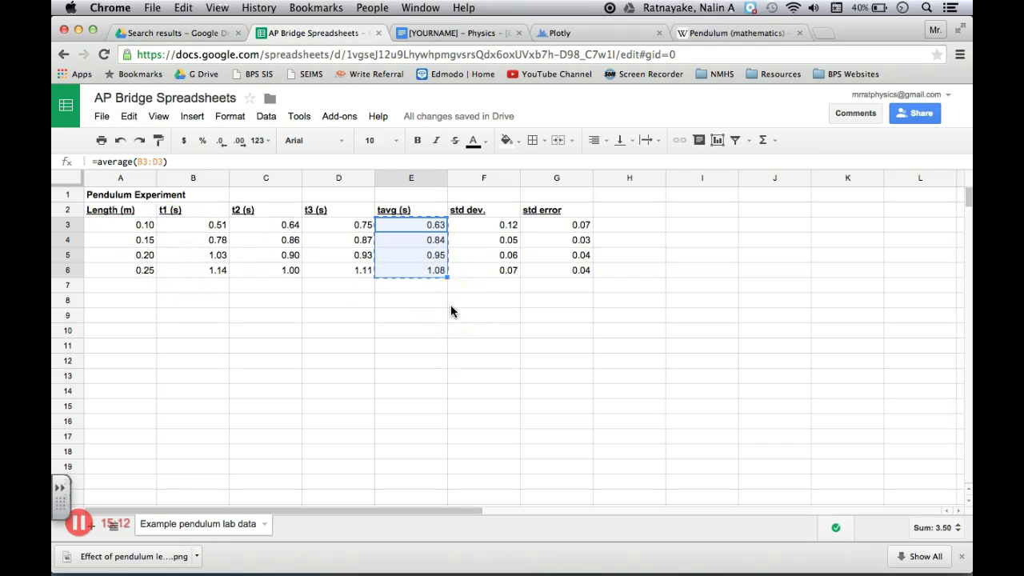
{"action": "left_click", "coordinate": [584, 33]}
{"action": "left_click", "coordinate": [429, 237]}
{"action": "left_click", "coordinate": [416, 261]}
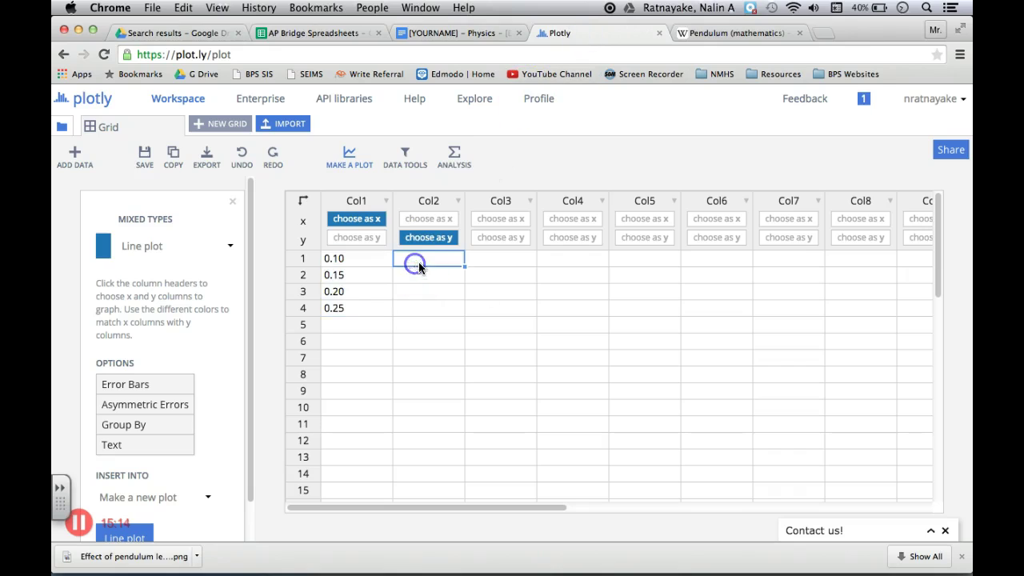
{"action": "key", "text": "super+v"}
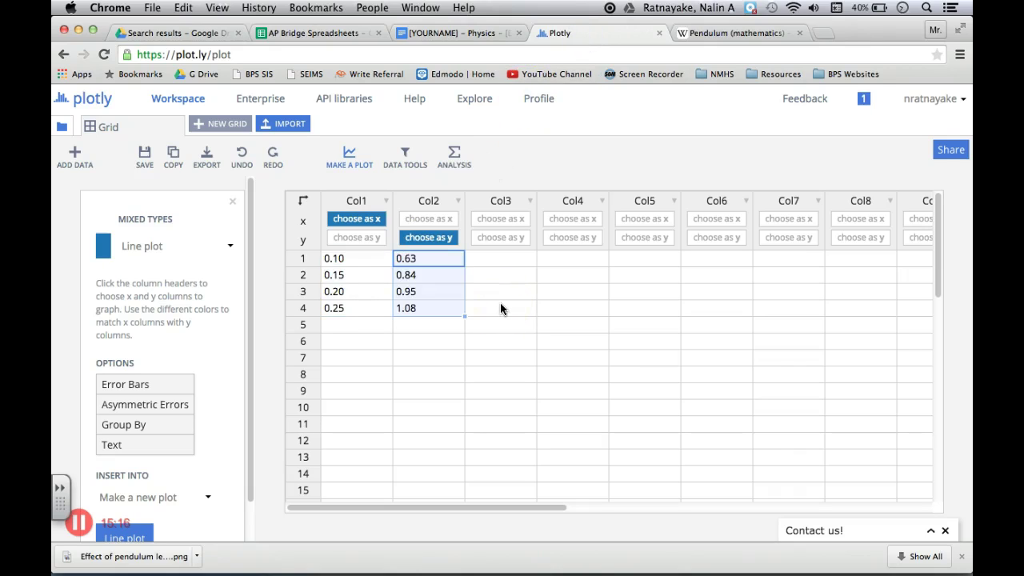
{"action": "left_click", "coordinate": [427, 239]}
Add error columns and paste the std errors from G3:G6 into Col3 as the y error values
{"action": "left_click", "coordinate": [128, 385]}
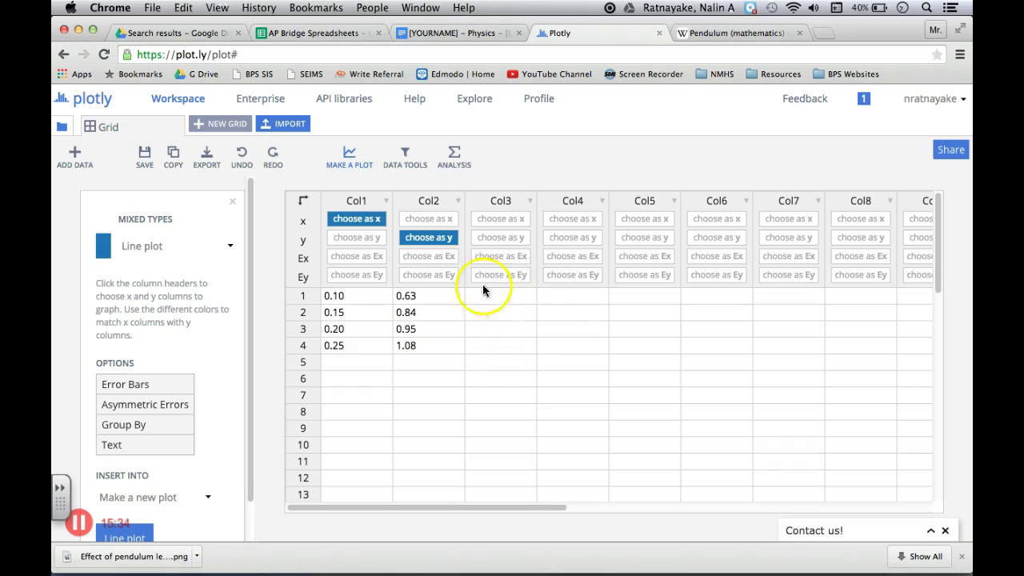
{"action": "left_click", "coordinate": [317, 36]}
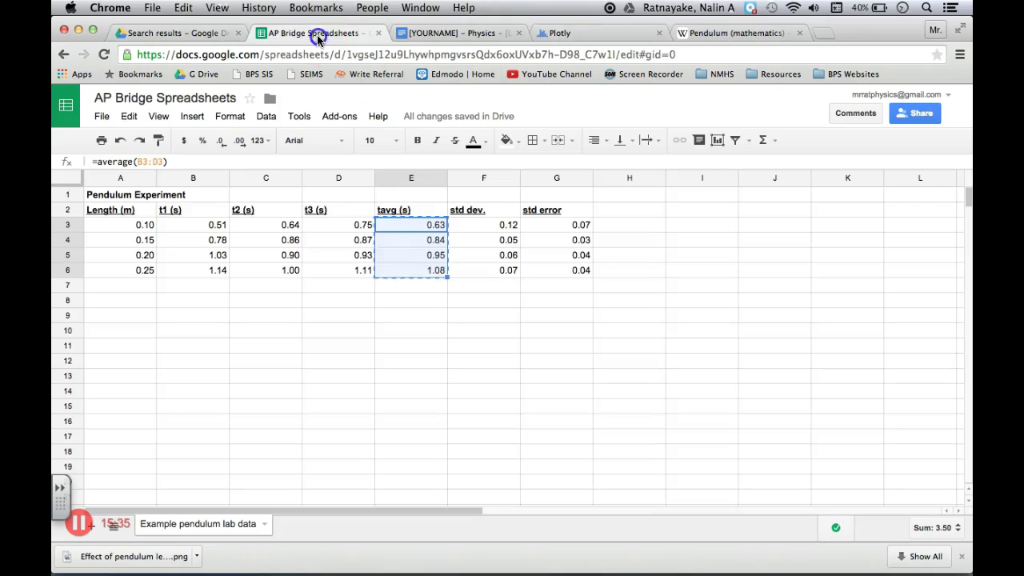
{"action": "left_click", "coordinate": [581, 227]}
{"action": "left_click_drag", "start_coordinate": [582, 227], "coordinate": [581, 270]}
{"action": "key", "text": "super+c"}
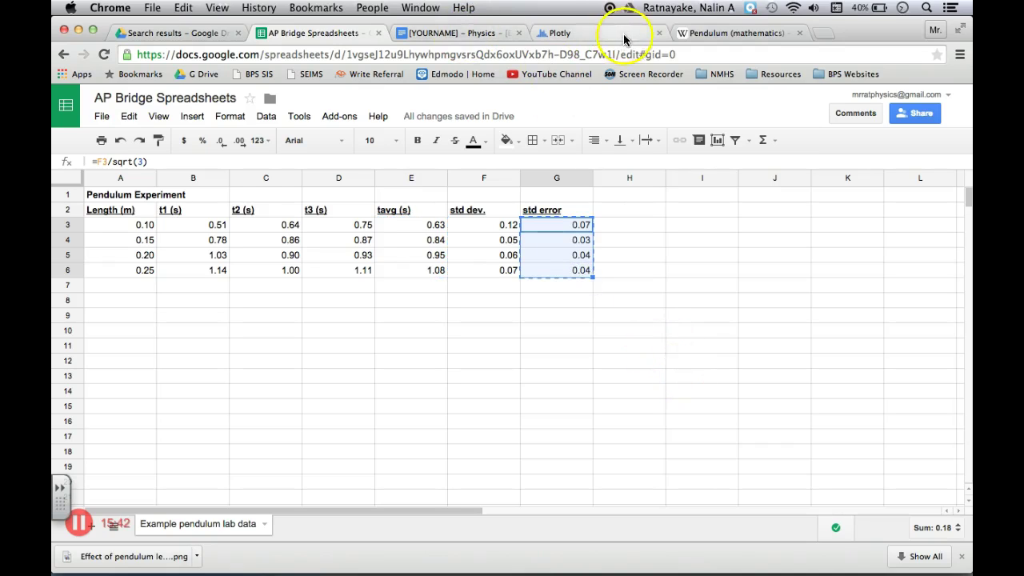
{"action": "left_click", "coordinate": [625, 36]}
{"action": "left_click", "coordinate": [496, 297]}
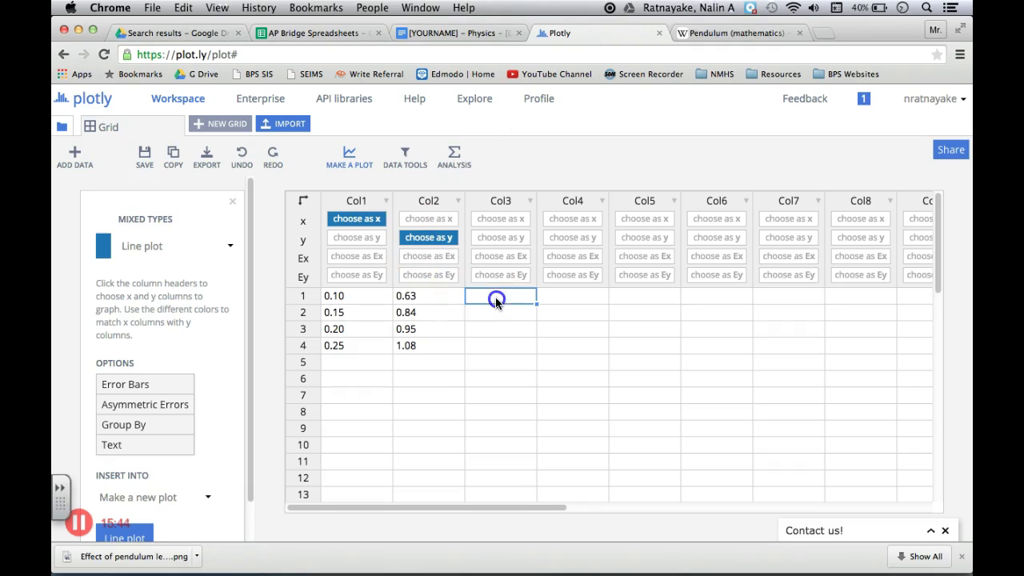
{"action": "key", "text": "super+v"}
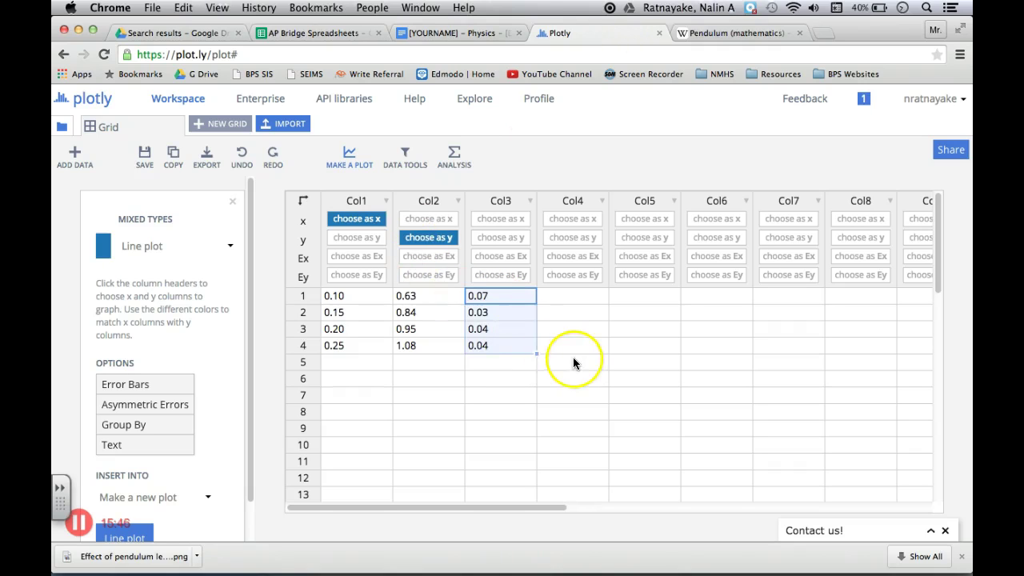
{"action": "left_click", "coordinate": [520, 277]}
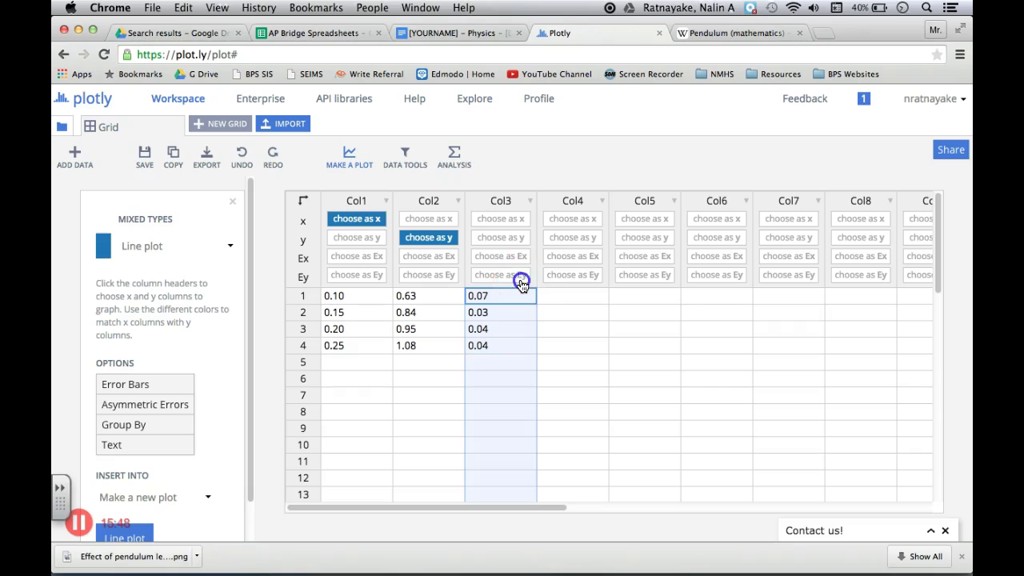
{"action": "left_click", "coordinate": [451, 240]}
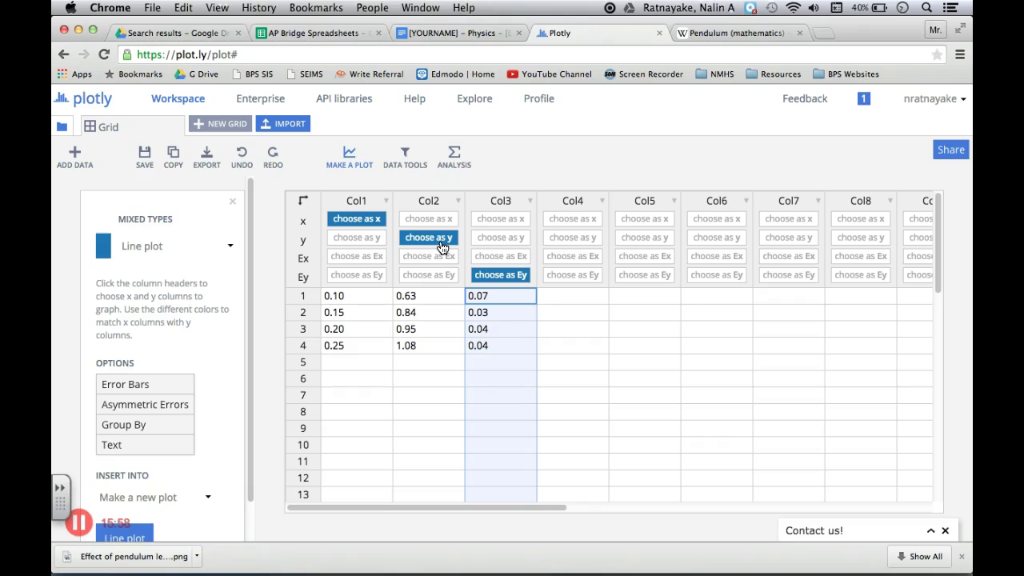
{"action": "left_click", "coordinate": [516, 345]}
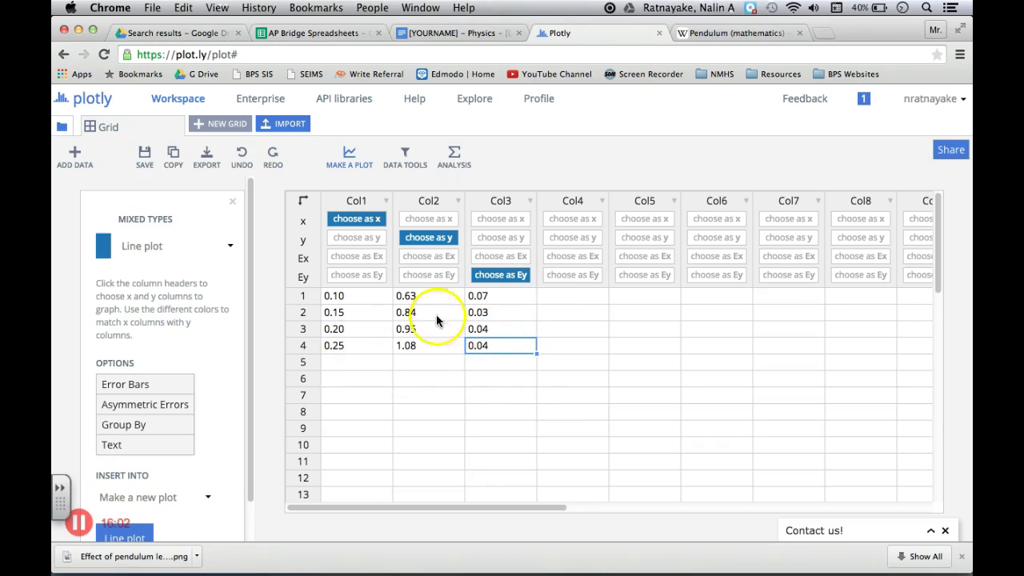
Create a scatter plot of period versus length with the error bars
{"action": "left_click", "coordinate": [354, 170]}
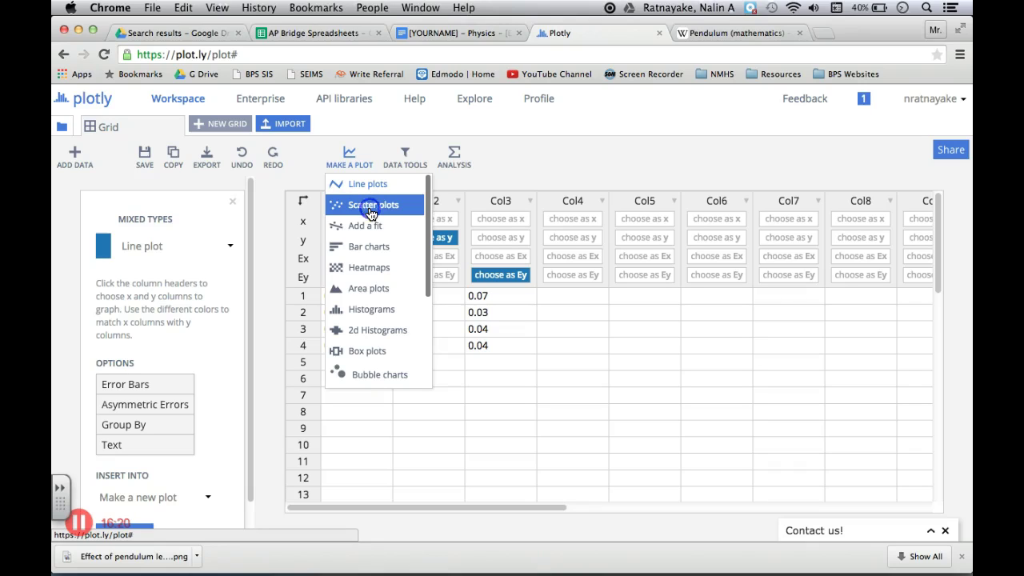
{"action": "left_click", "coordinate": [371, 210]}
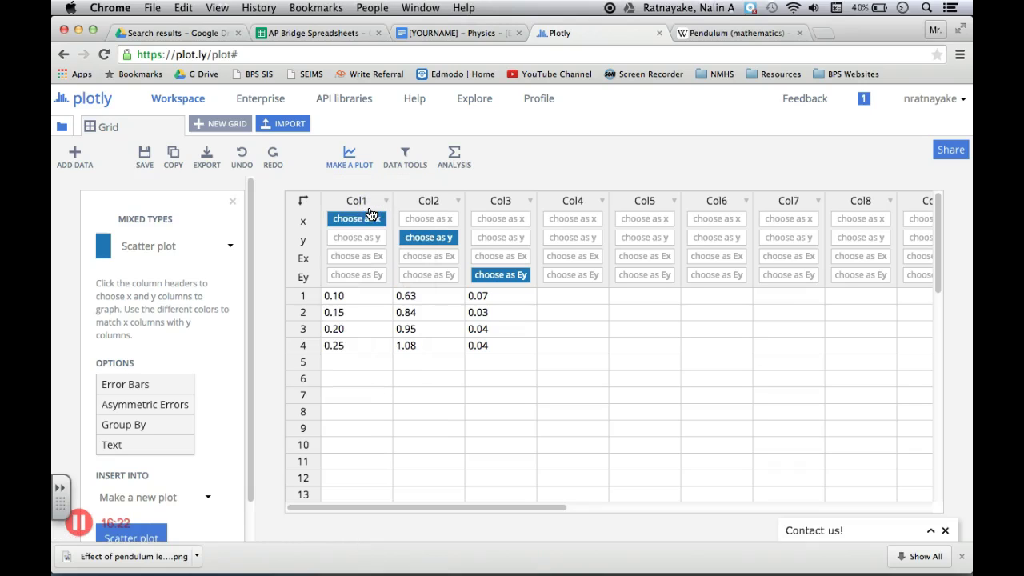
{"action": "scroll", "coordinate": [414, 352], "scroll_direction": "down", "scroll_amount": 3}
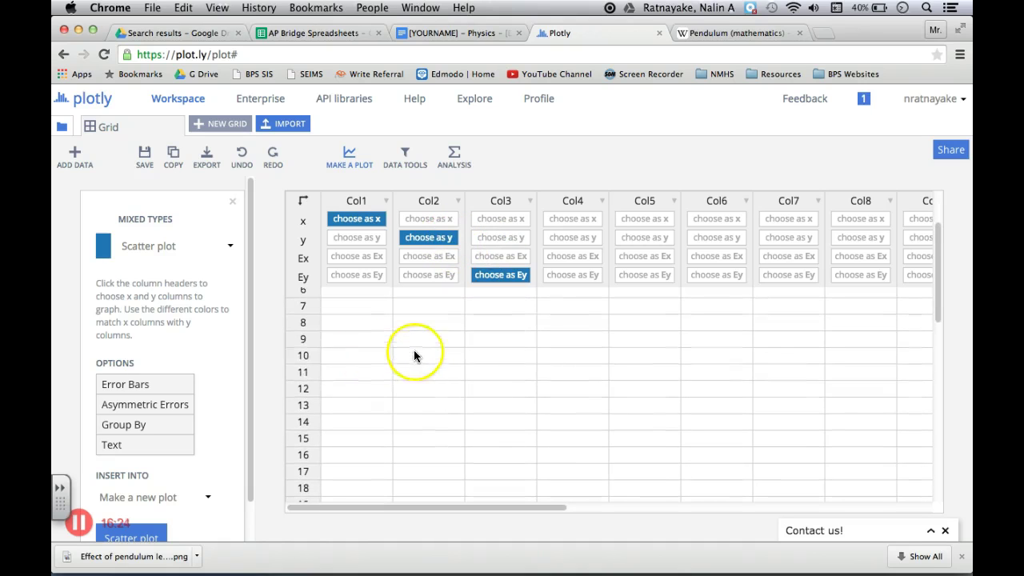
{"action": "scroll", "coordinate": [453, 362], "scroll_direction": "up", "scroll_amount": 3}
{"action": "scroll", "coordinate": [209, 392], "scroll_direction": "down", "scroll_amount": 1}
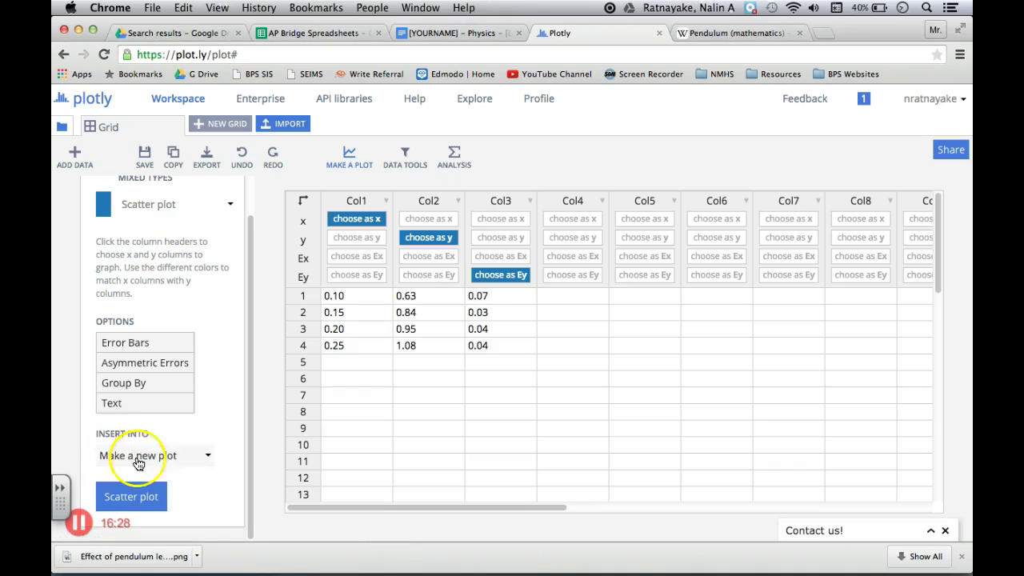
{"action": "left_click", "coordinate": [152, 500]}
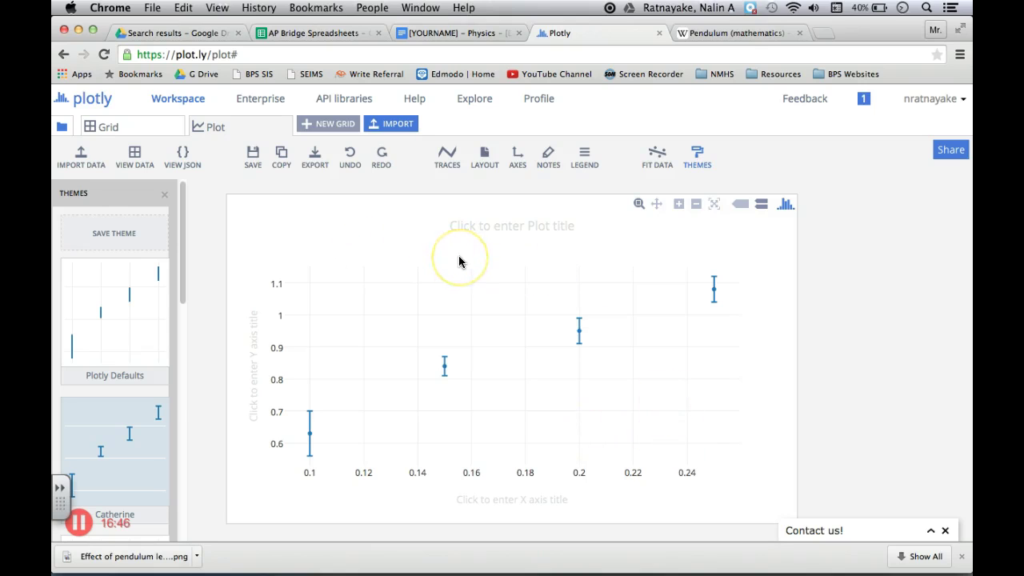
Title the graph 'Effect of string length on period of oscillation'
{"action": "left_click", "coordinate": [510, 227]}
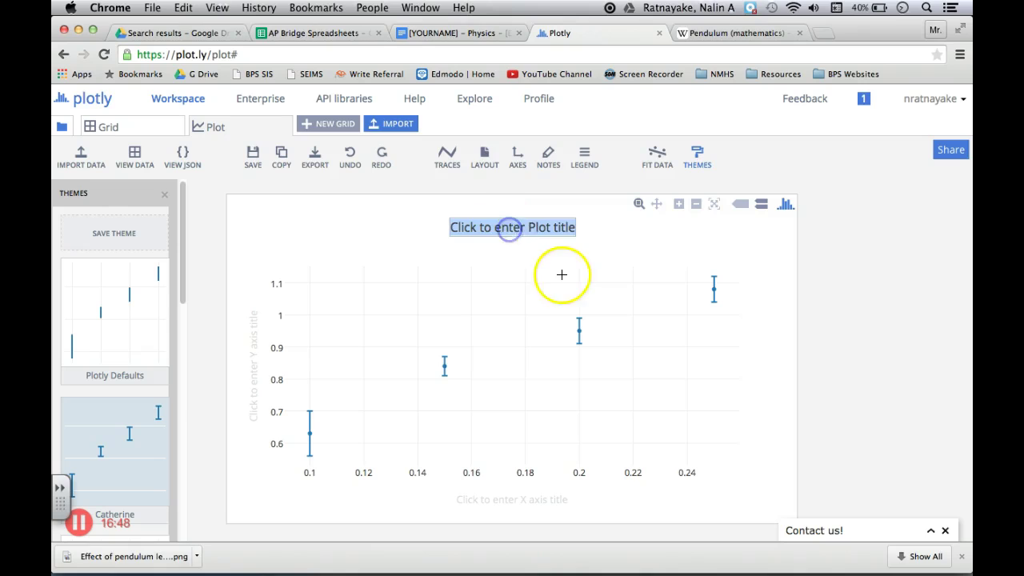
{"action": "type", "text": "Effect of"}
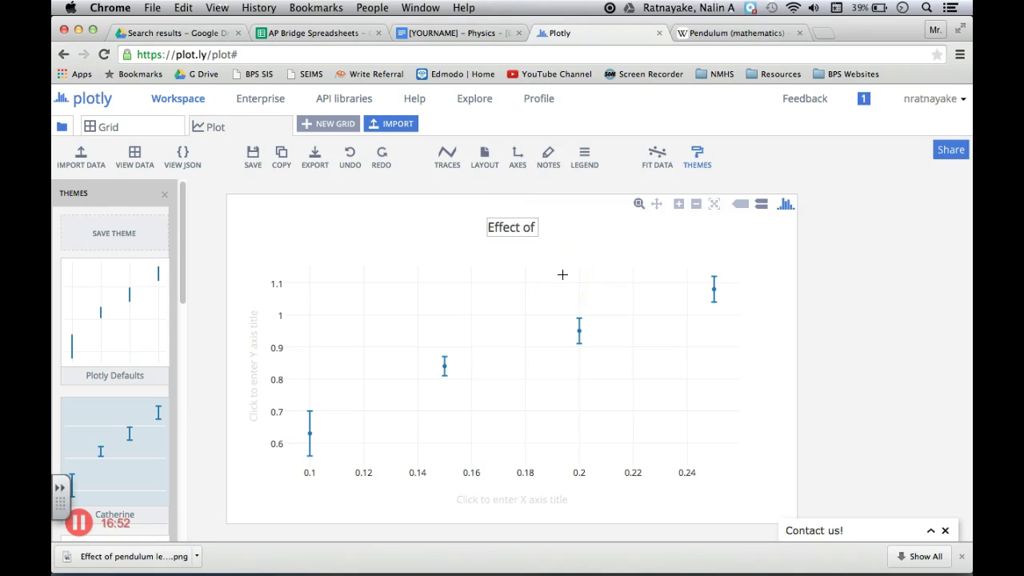
{"action": "type", "text": " string length"}
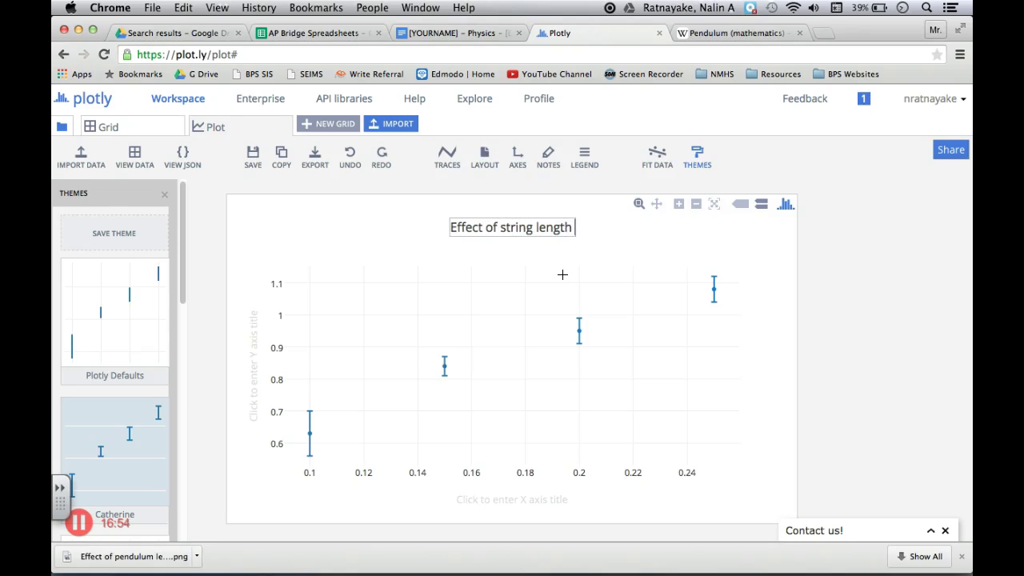
{"action": "type", "text": " on"}
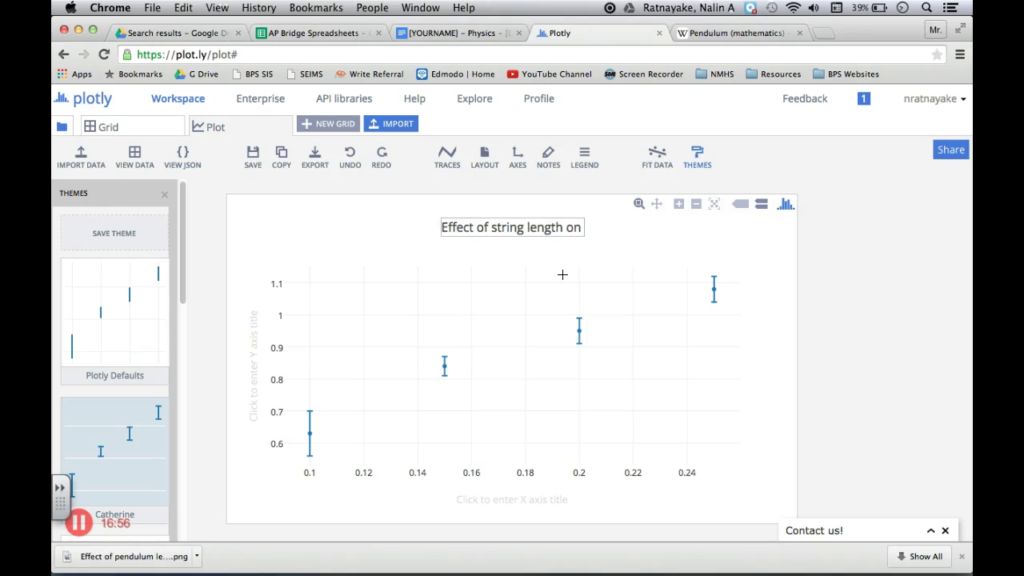
{"action": "type", "text": " period of"}
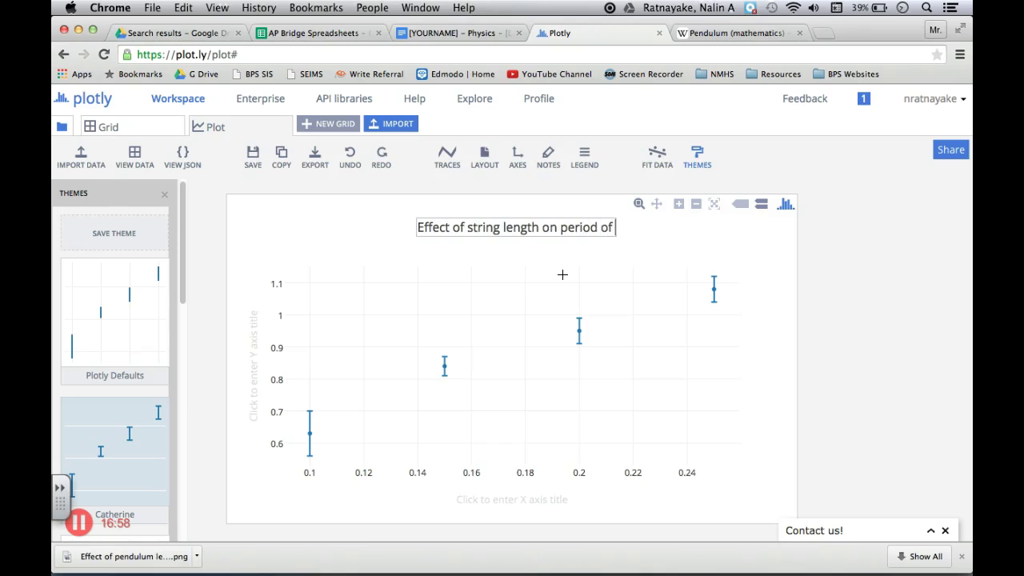
{"action": "type", "text": " oscillation"}
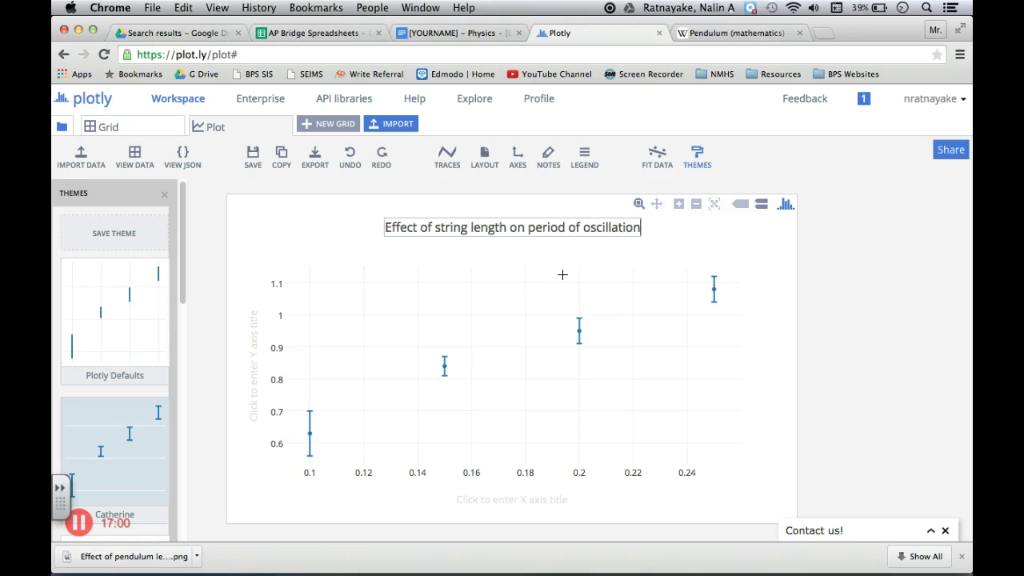
{"action": "left_click", "coordinate": [709, 240]}
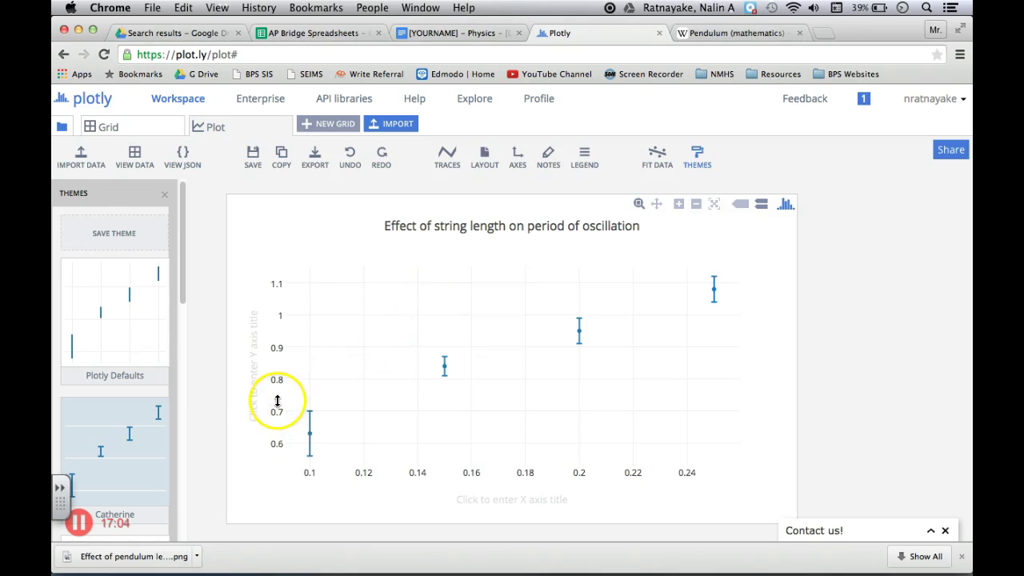
Label the y-axis 'Period (s)' and the x-axis 'String length (m)'
{"action": "left_click", "coordinate": [252, 392]}
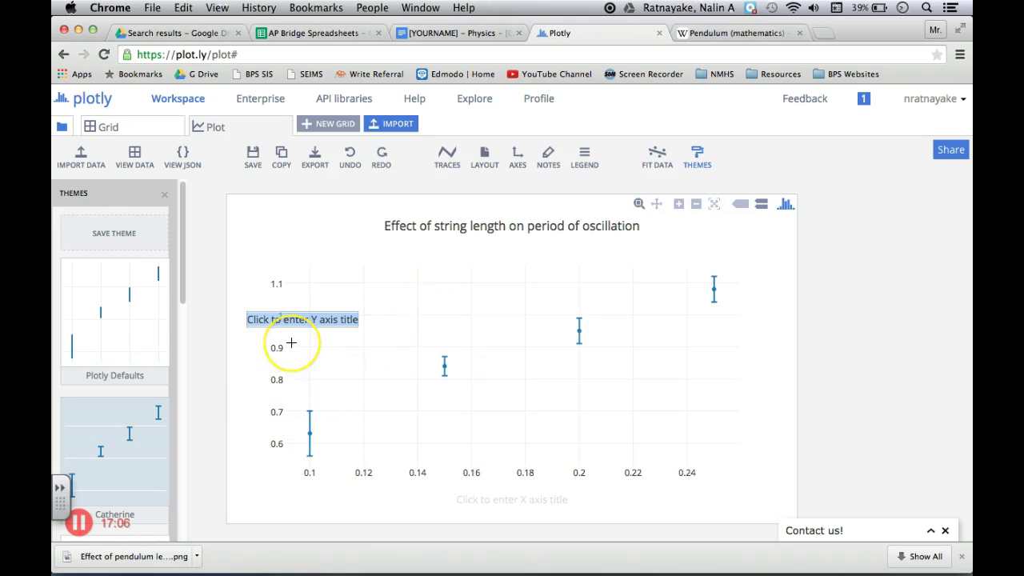
{"action": "type", "text": "Period"}
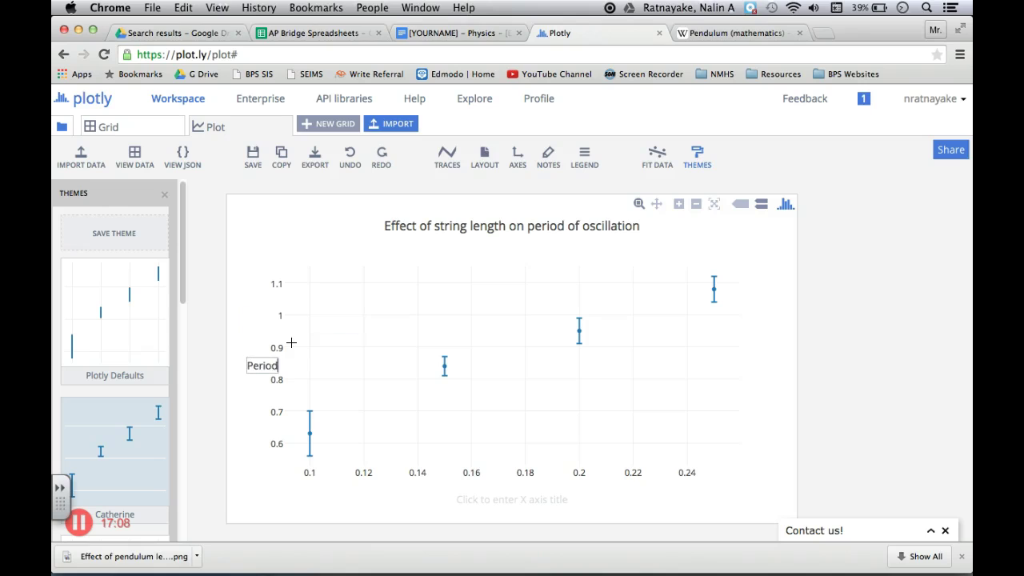
{"action": "type", "text": " (s)"}
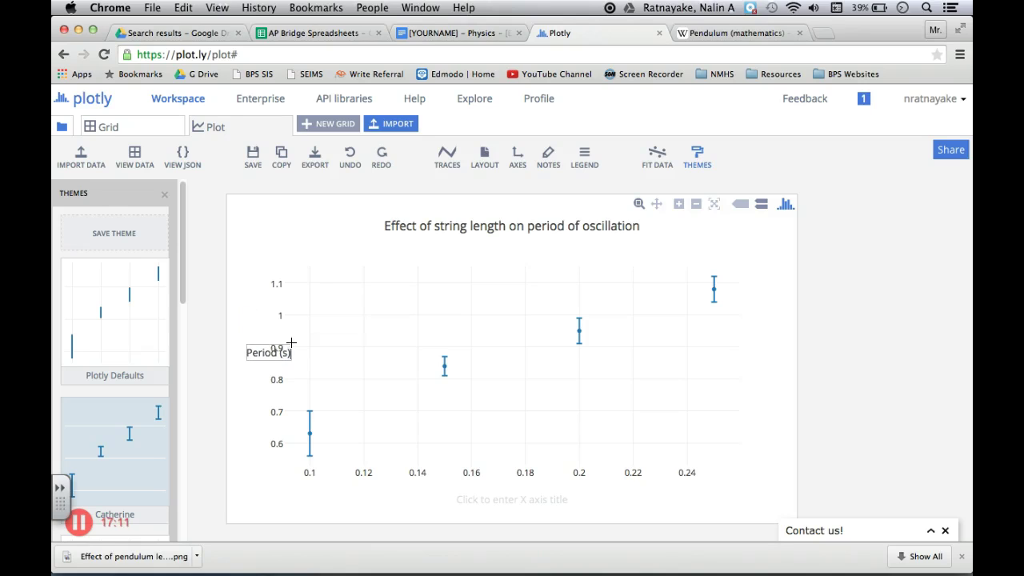
{"action": "key", "text": "Return"}
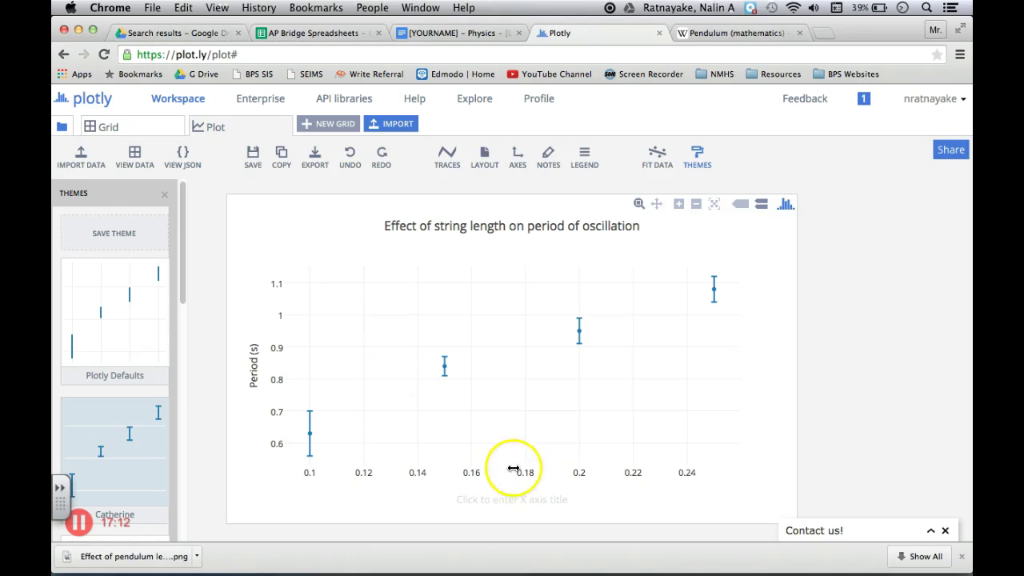
{"action": "left_click", "coordinate": [524, 500]}
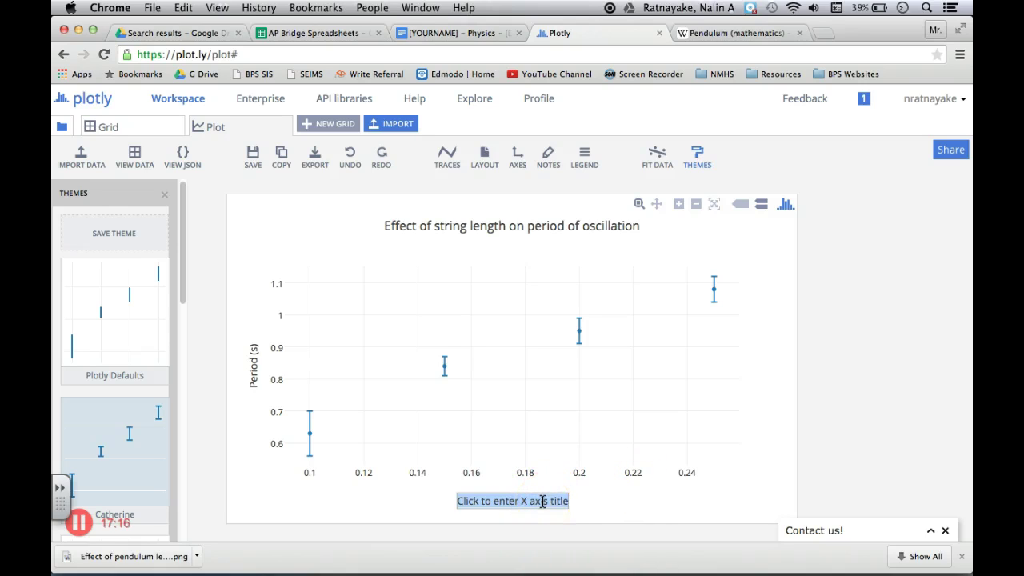
{"action": "type", "text": "String"}
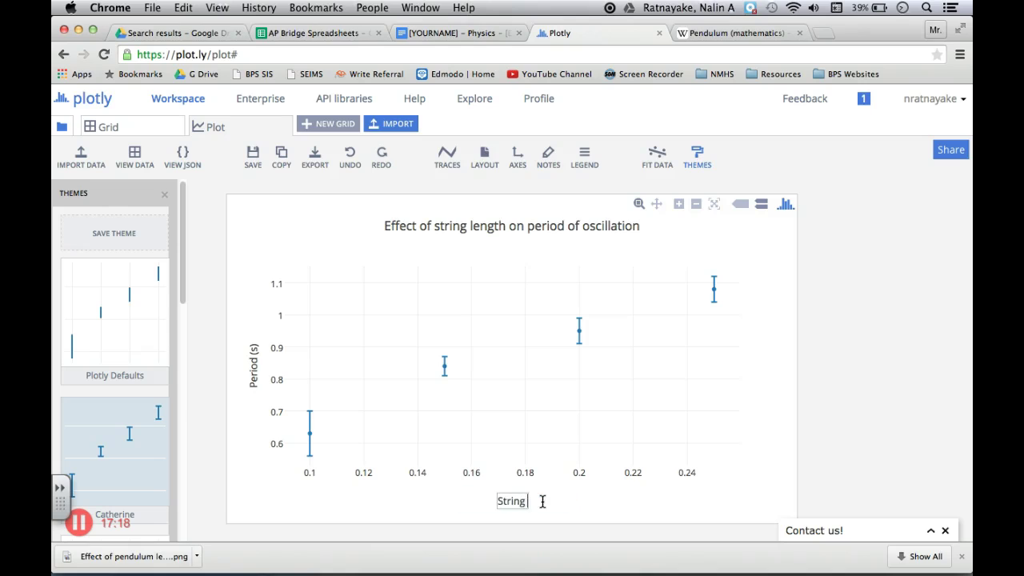
{"action": "type", "text": " length ("}
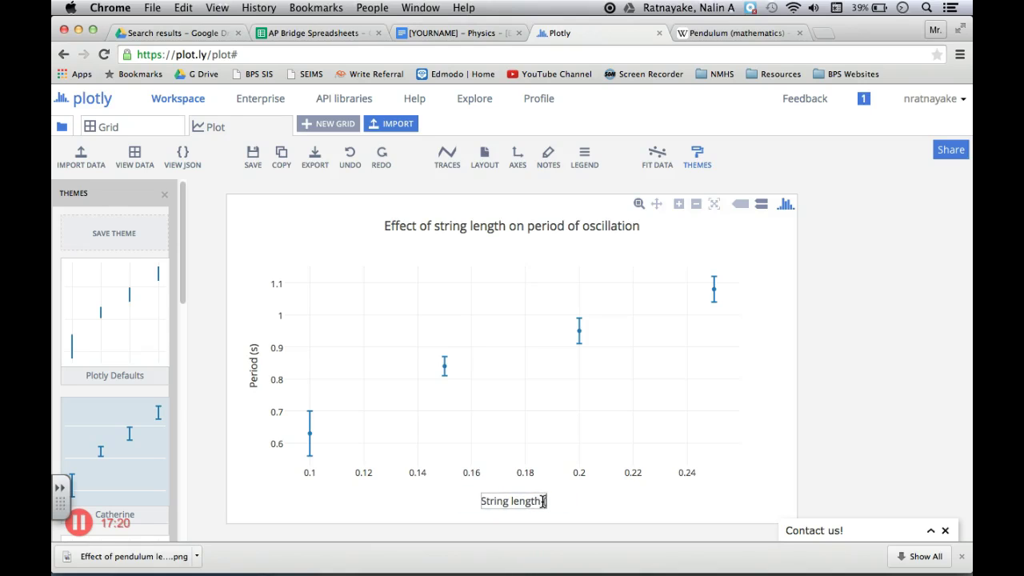
{"action": "type", "text": "m)"}
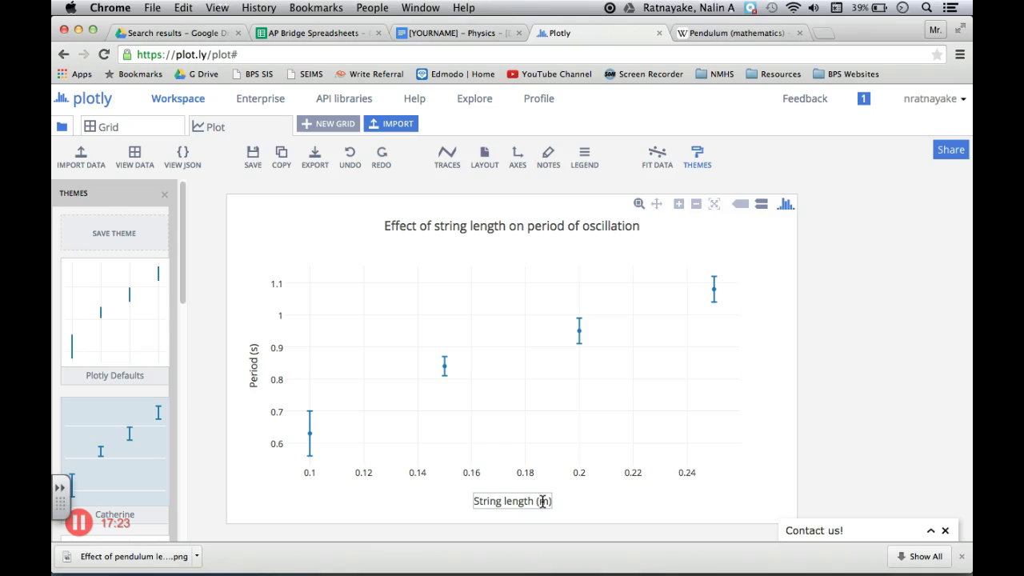
{"action": "key", "text": "Return"}
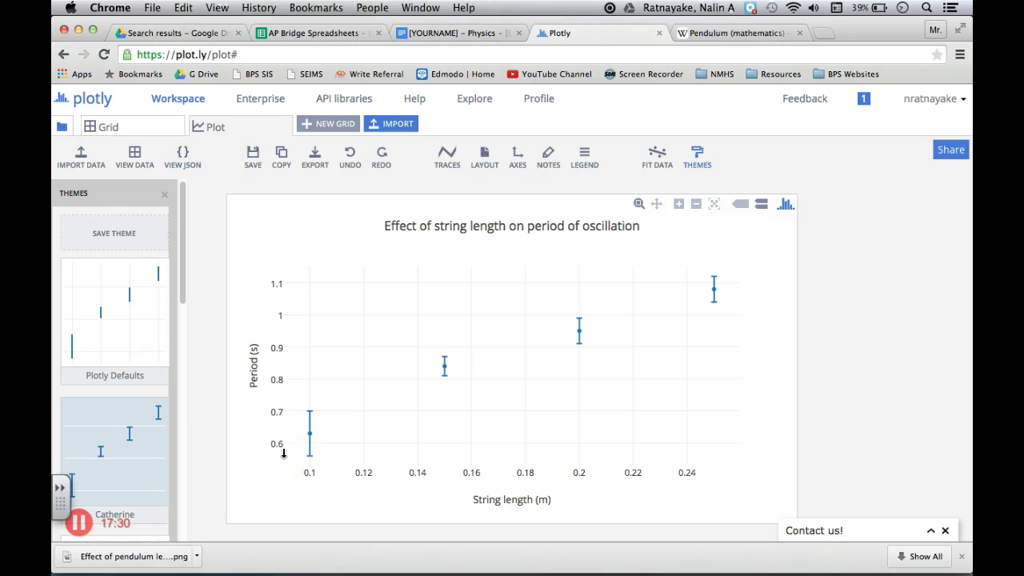
Change the period axis lower range limit from about 0.53 to 0
{"action": "left_click_drag", "start_coordinate": [319, 485], "coordinate": [309, 475]}
{"action": "left_click", "coordinate": [309, 475]}
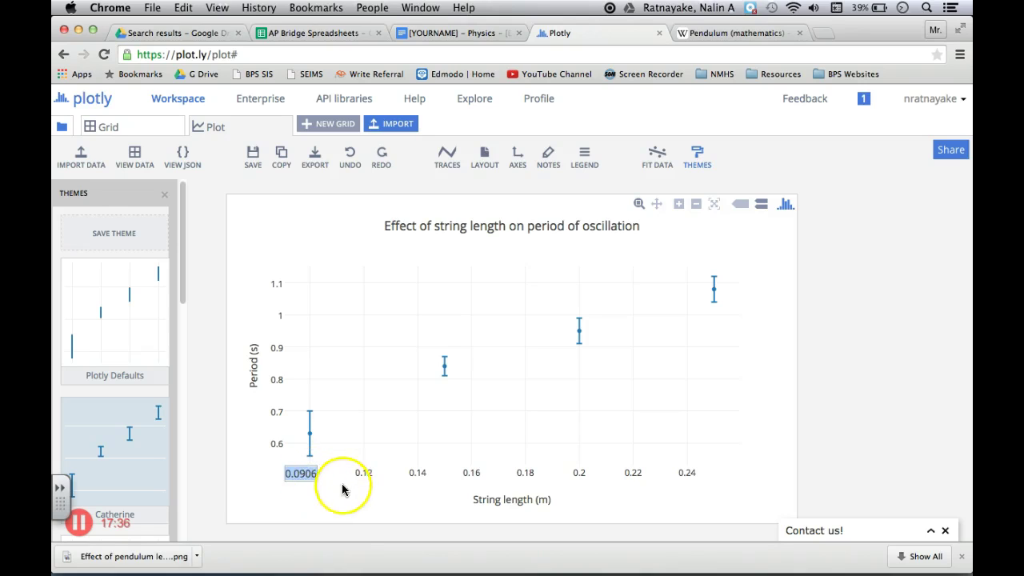
{"action": "left_click", "coordinate": [340, 486]}
{"action": "mouse_move", "coordinate": [332, 503]}
{"action": "left_mouse_down"}
{"action": "mouse_move", "coordinate": [320, 507]}
{"action": "mouse_move", "coordinate": [311, 474]}
{"action": "left_mouse_up"}
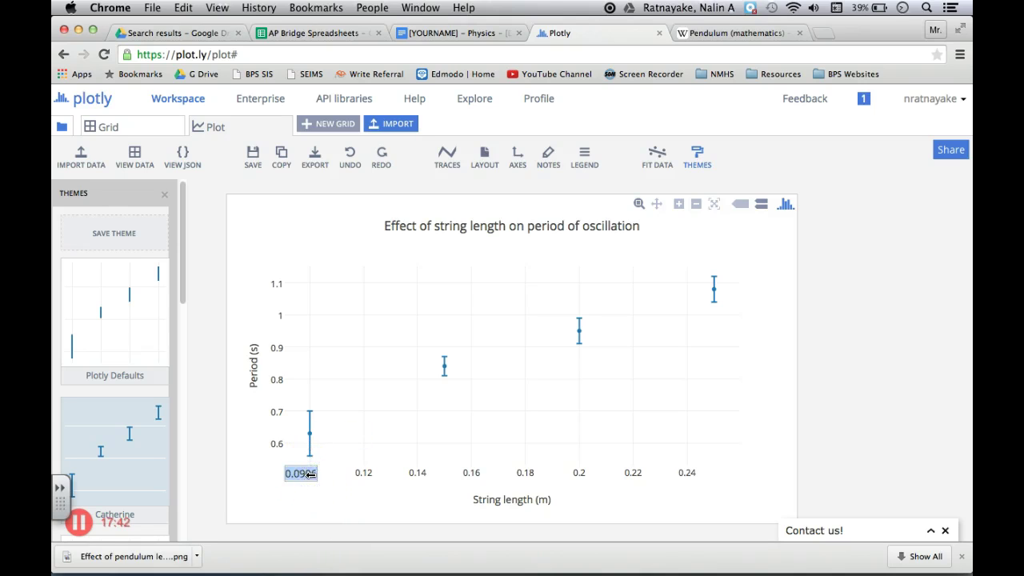
{"action": "key", "text": "Return"}
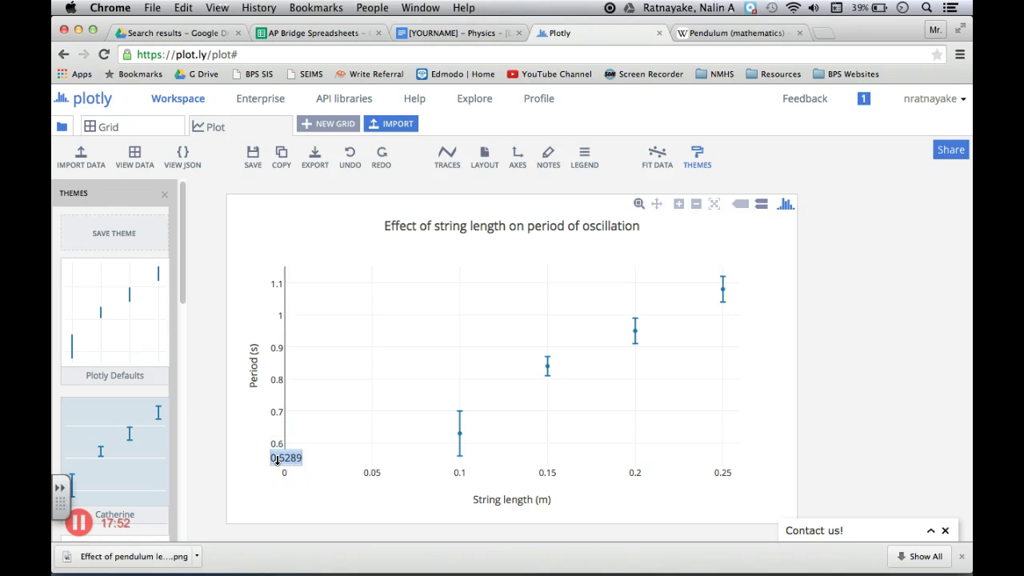
{"action": "key", "text": "Return"}
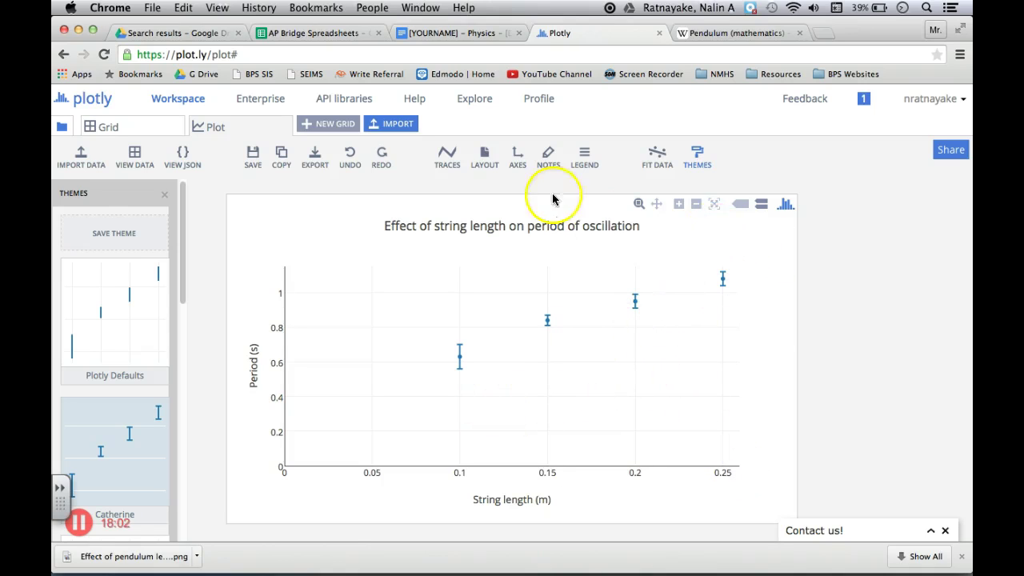
Fit a linear trendline (Col2 - fit) through the four error-barred data points
{"action": "left_click", "coordinate": [670, 173]}
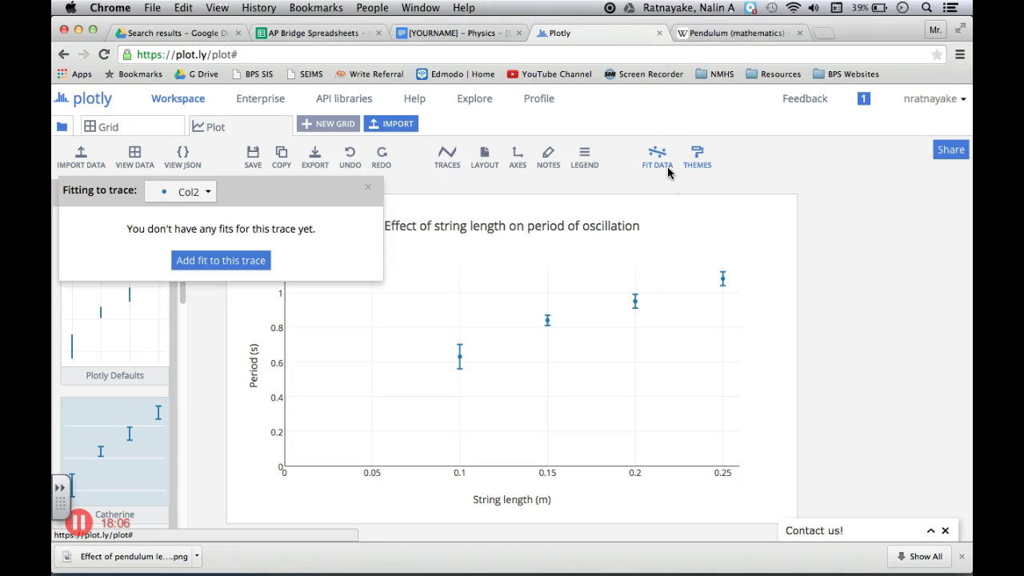
{"action": "left_click", "coordinate": [229, 263]}
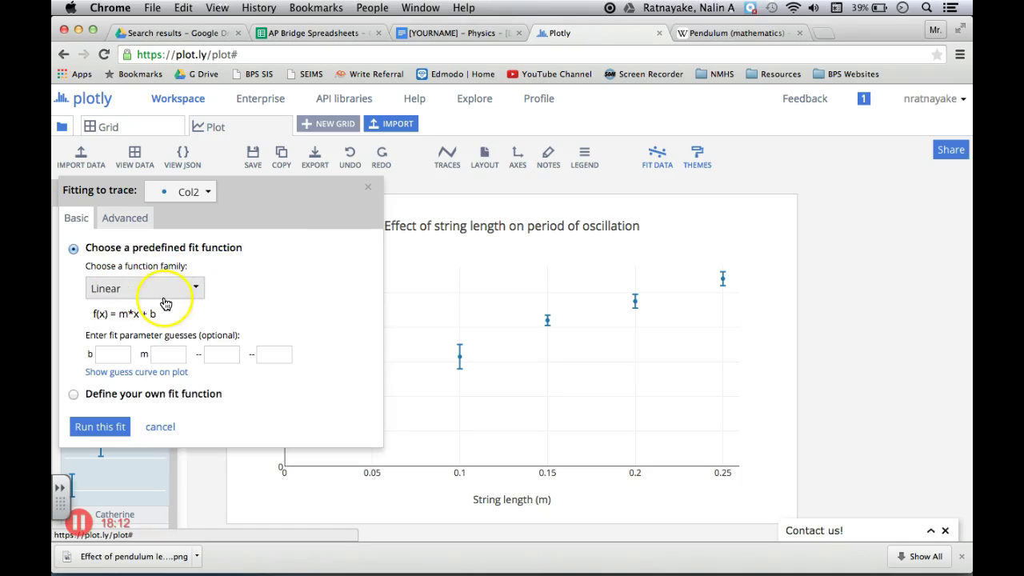
{"action": "left_click", "coordinate": [99, 432]}
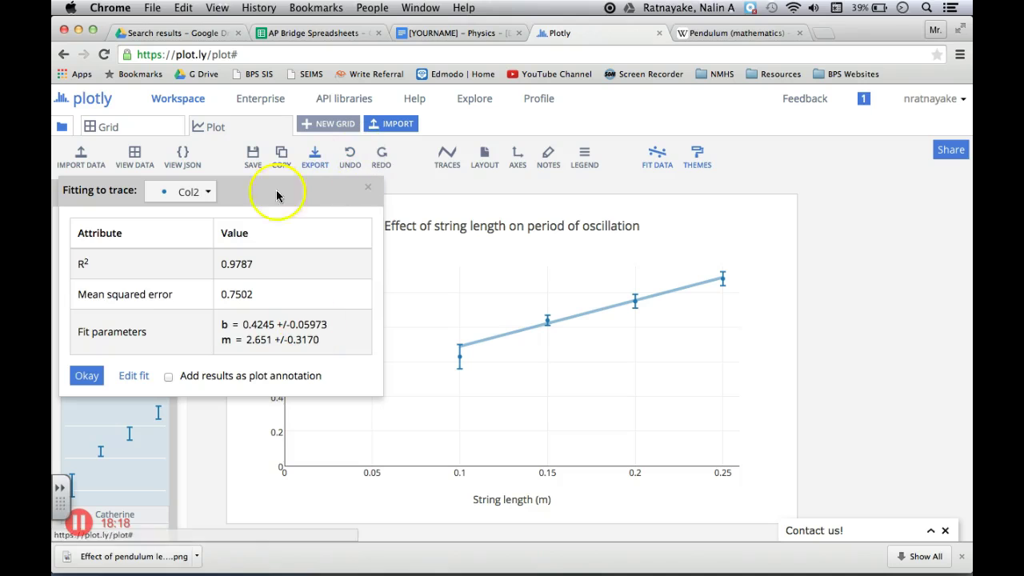
{"action": "left_click", "coordinate": [94, 386]}
{"action": "left_click", "coordinate": [367, 189]}
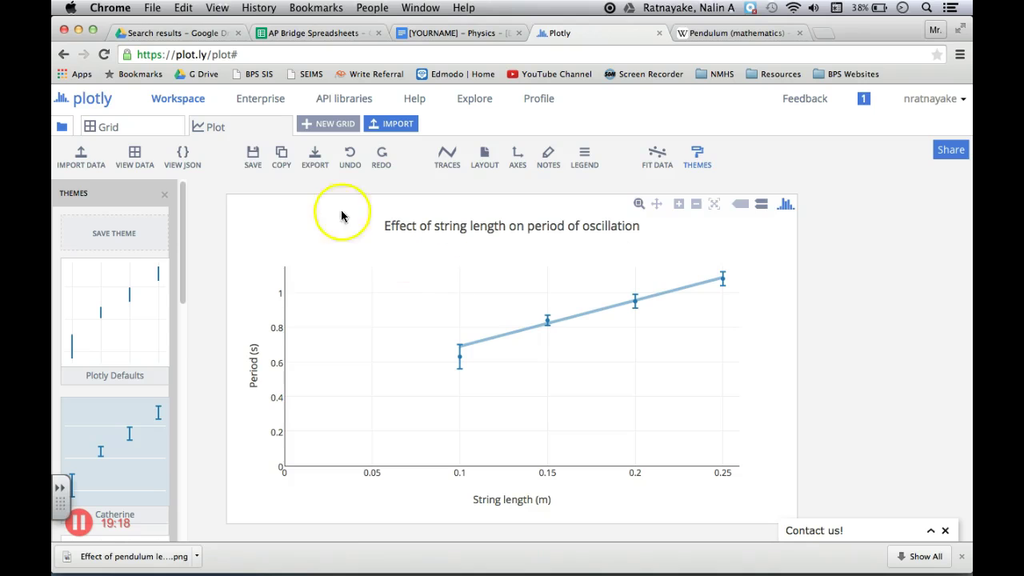
Save the graph under its default name 'Effect of string length on period of oscillation'
{"action": "left_click", "coordinate": [253, 155]}
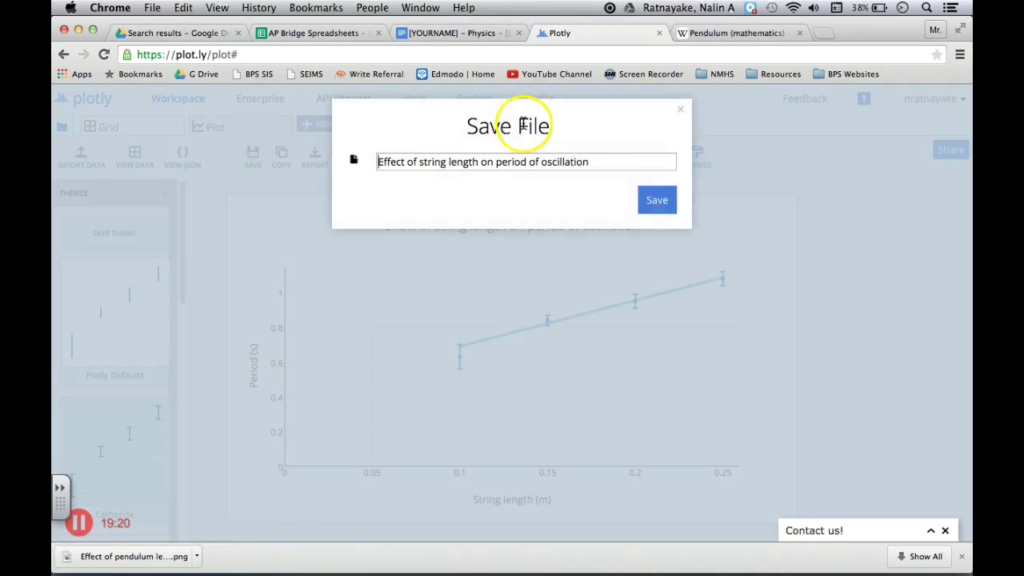
{"action": "left_click", "coordinate": [657, 201]}
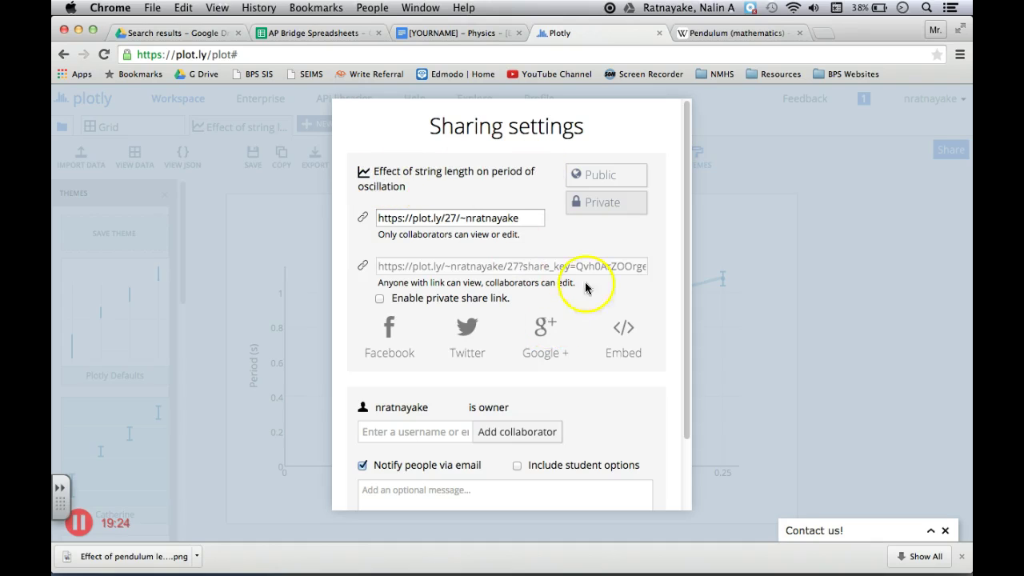
{"action": "scroll", "coordinate": [600, 413], "scroll_direction": "down", "scroll_amount": 2}
{"action": "left_click", "coordinate": [632, 480]}
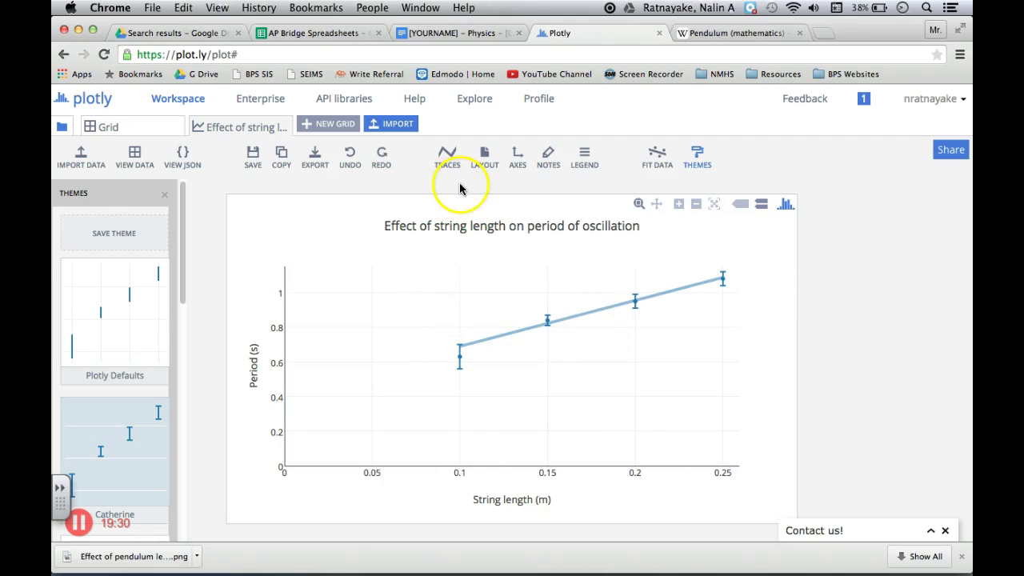
Download the graph as a PNG with Extra Resolution 3
{"action": "left_click", "coordinate": [315, 160]}
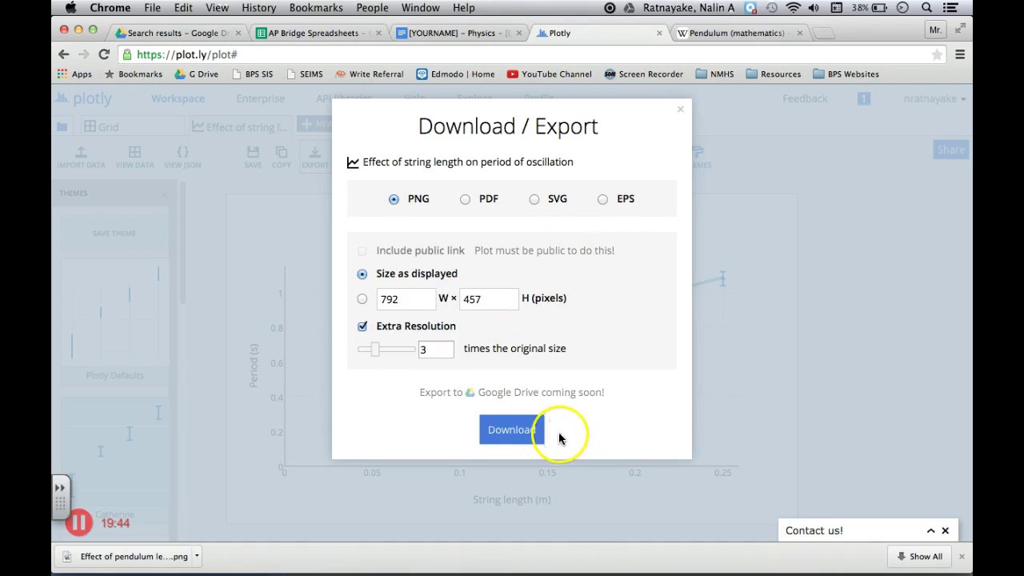
{"action": "left_click", "coordinate": [528, 432]}
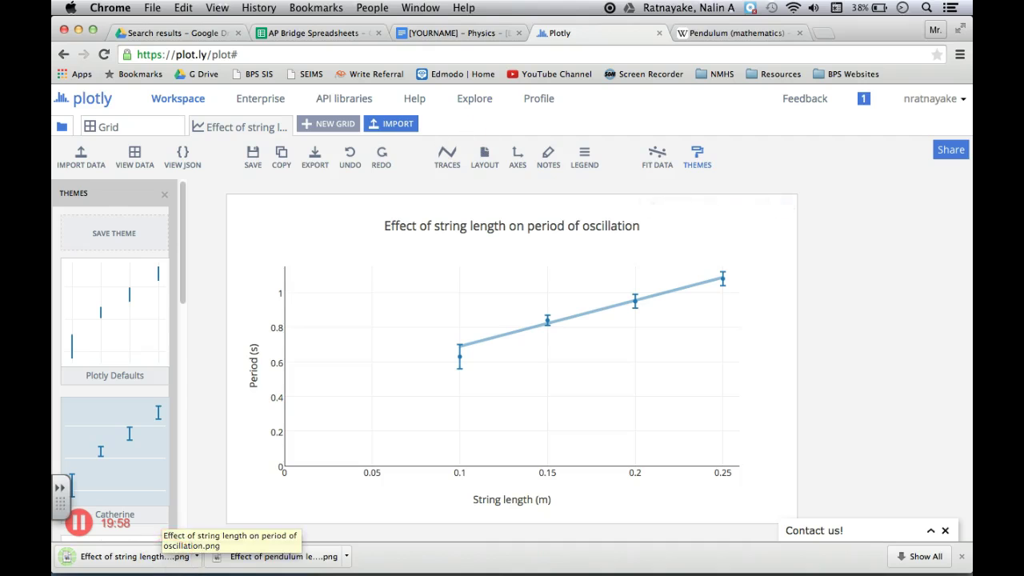
Drop the downloaded graph PNG under the 'Graph:' heading of the Docs lab report
{"action": "left_click", "coordinate": [480, 36]}
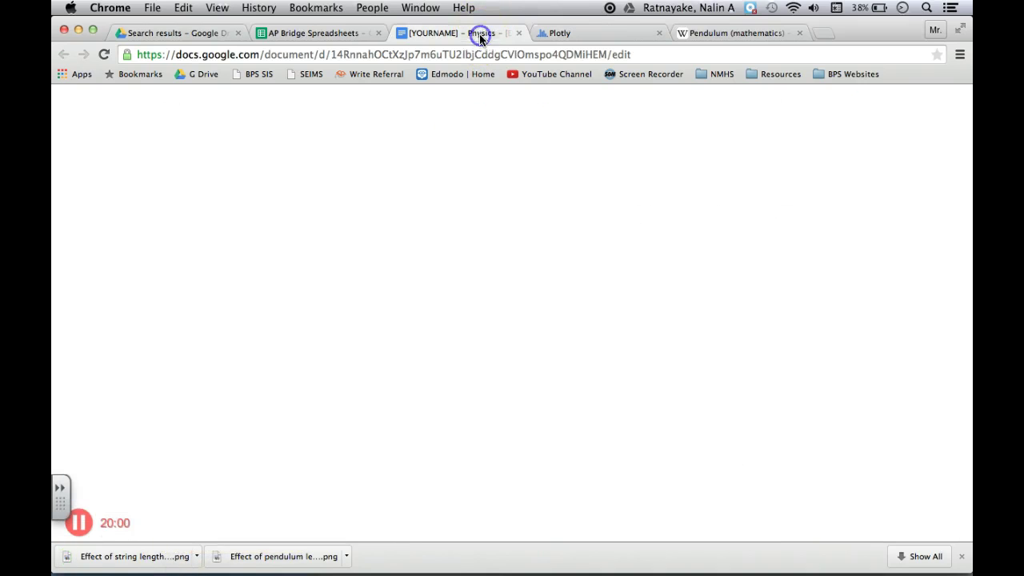
{"action": "scroll", "coordinate": [557, 450], "scroll_direction": "up", "scroll_amount": 1}
{"action": "scroll", "coordinate": [557, 450], "scroll_direction": "down", "scroll_amount": 5}
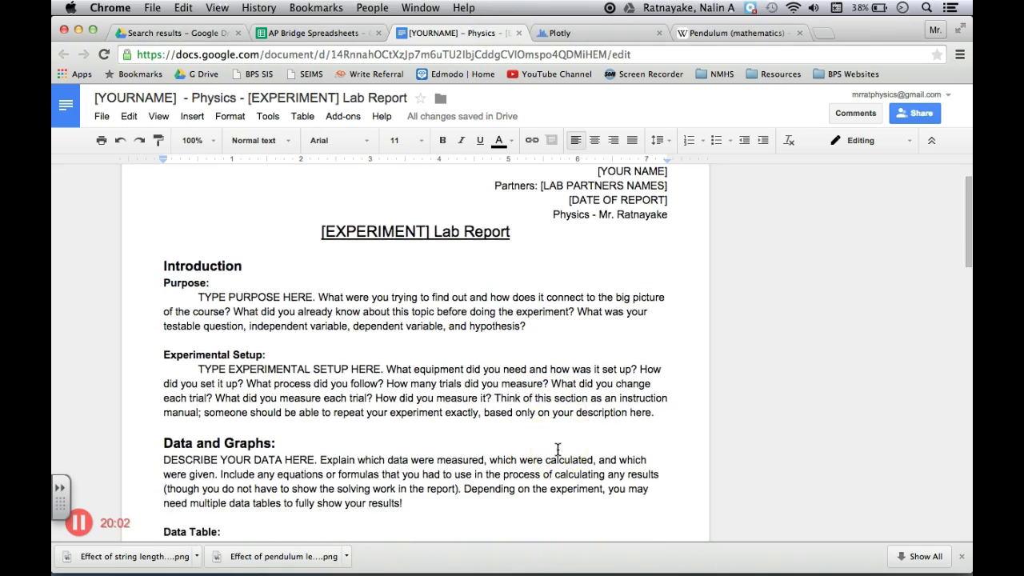
{"action": "scroll", "coordinate": [558, 450], "scroll_direction": "down", "scroll_amount": 8}
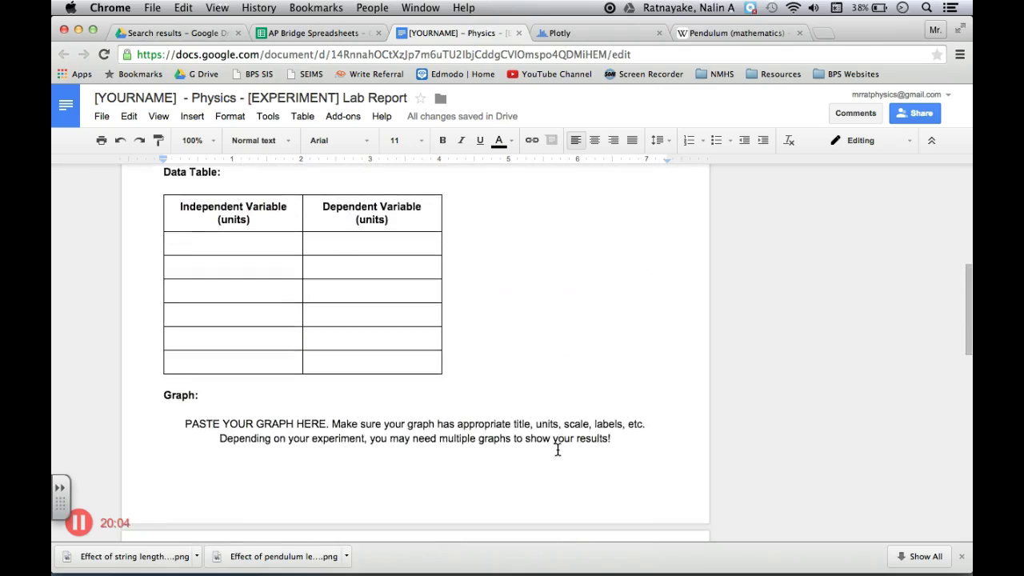
{"action": "scroll", "coordinate": [558, 450], "scroll_direction": "up", "scroll_amount": 3}
{"action": "scroll", "coordinate": [558, 450], "scroll_direction": "up", "scroll_amount": 1}
{"action": "left_click", "coordinate": [620, 314]}
{"action": "left_click", "coordinate": [236, 278]}
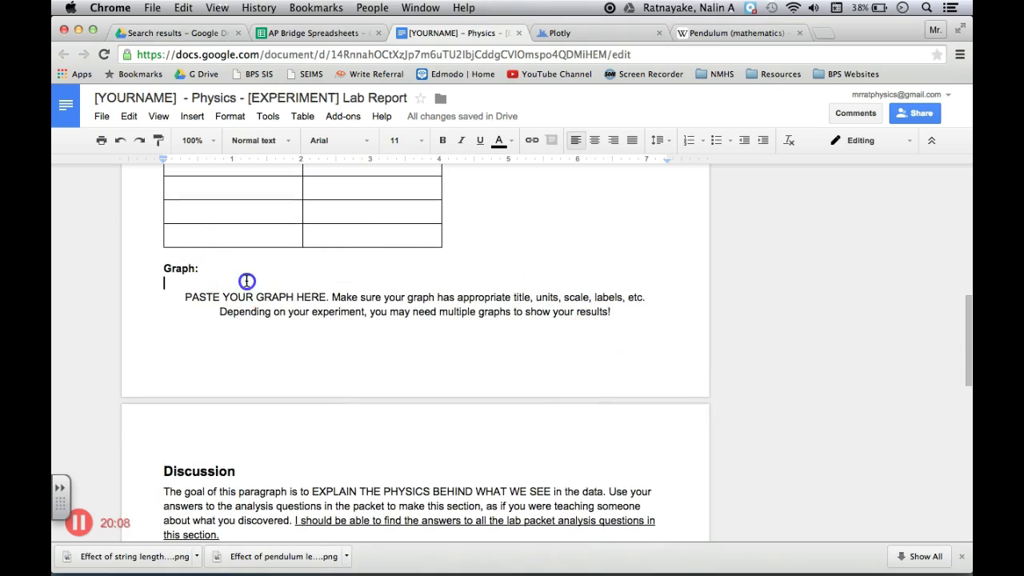
{"action": "left_click_drag", "start_coordinate": [178, 431], "coordinate": [205, 280]}
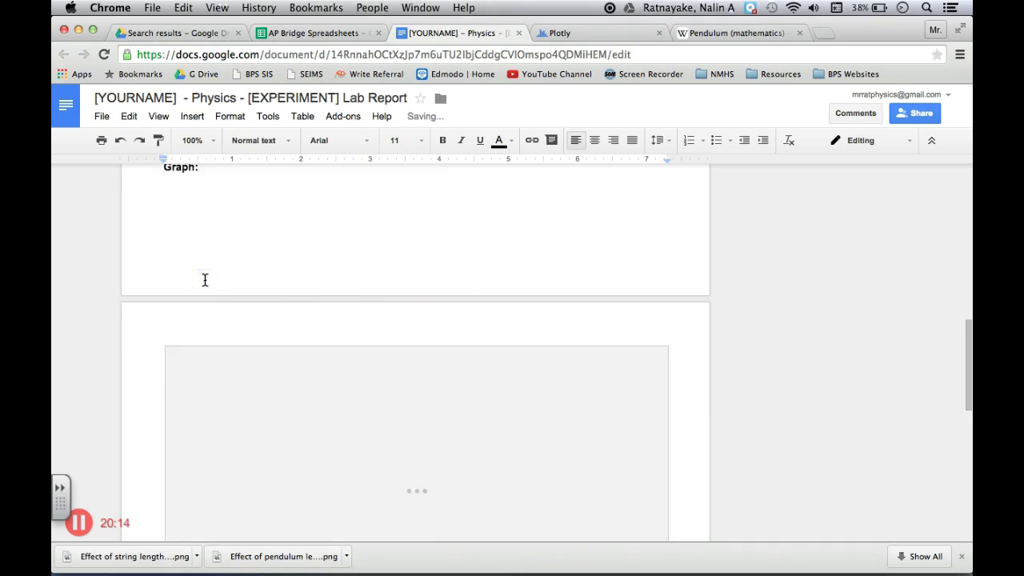
Check the placed graph image, then go back to Notebook and advance to the next slide
{"action": "scroll", "coordinate": [396, 358], "scroll_direction": "up", "scroll_amount": 5}
{"action": "scroll", "coordinate": [395, 358], "scroll_direction": "up", "scroll_amount": 1}
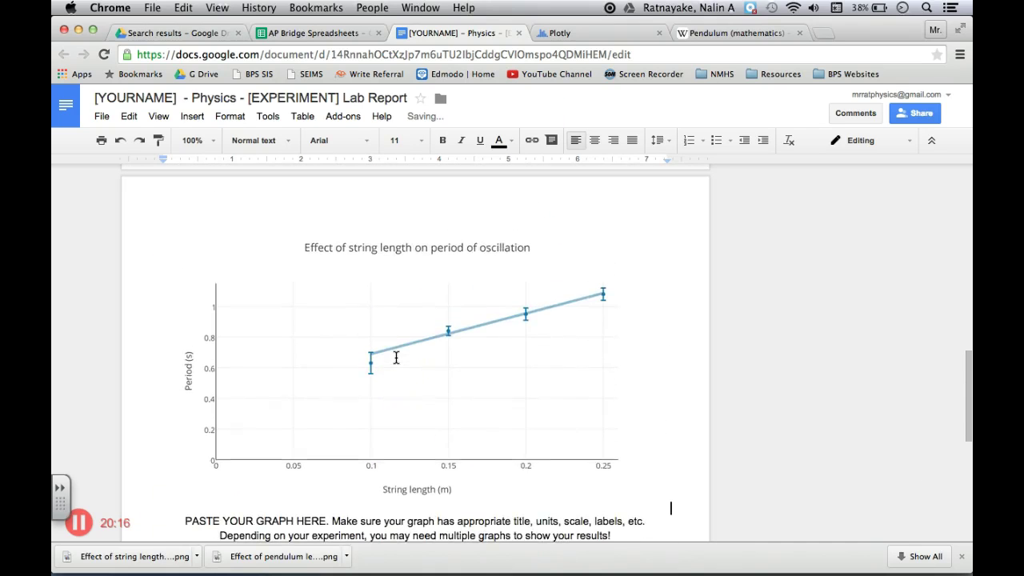
{"action": "scroll", "coordinate": [395, 357], "scroll_direction": "down", "scroll_amount": 1}
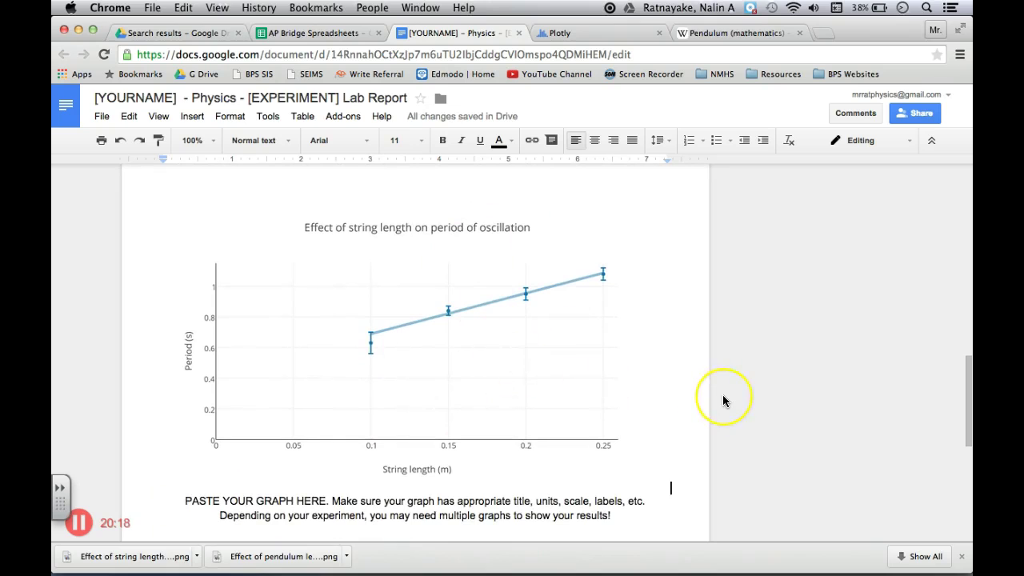
{"action": "left_click", "coordinate": [752, 365]}
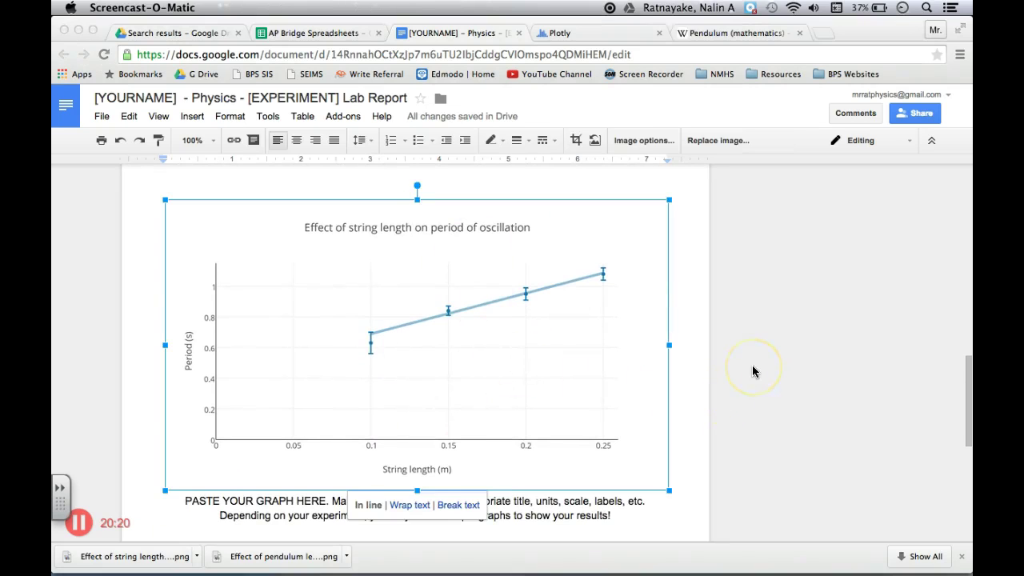
{"action": "scroll", "coordinate": [752, 365], "scroll_direction": "up", "scroll_amount": 1}
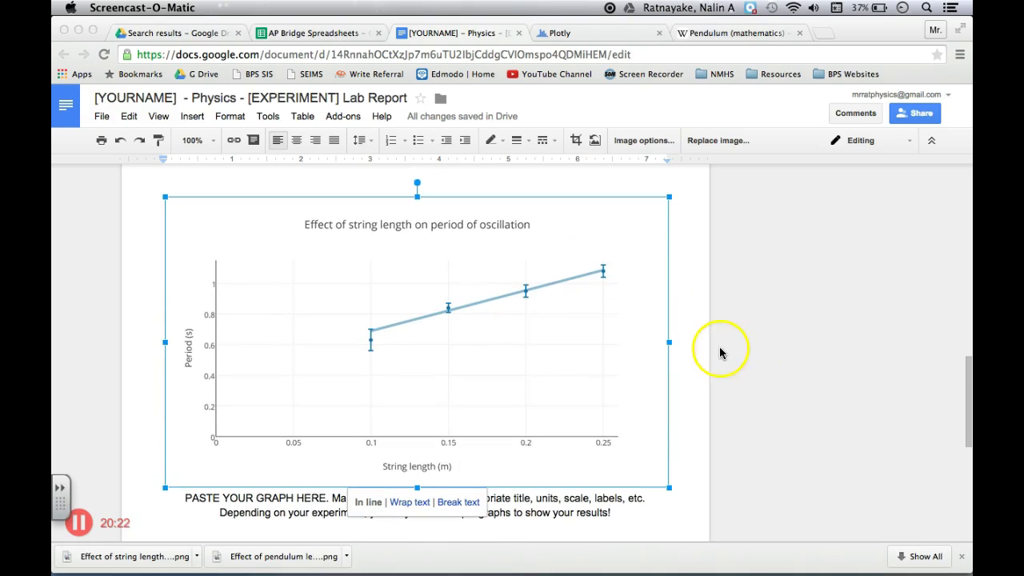
{"action": "left_click", "coordinate": [696, 352]}
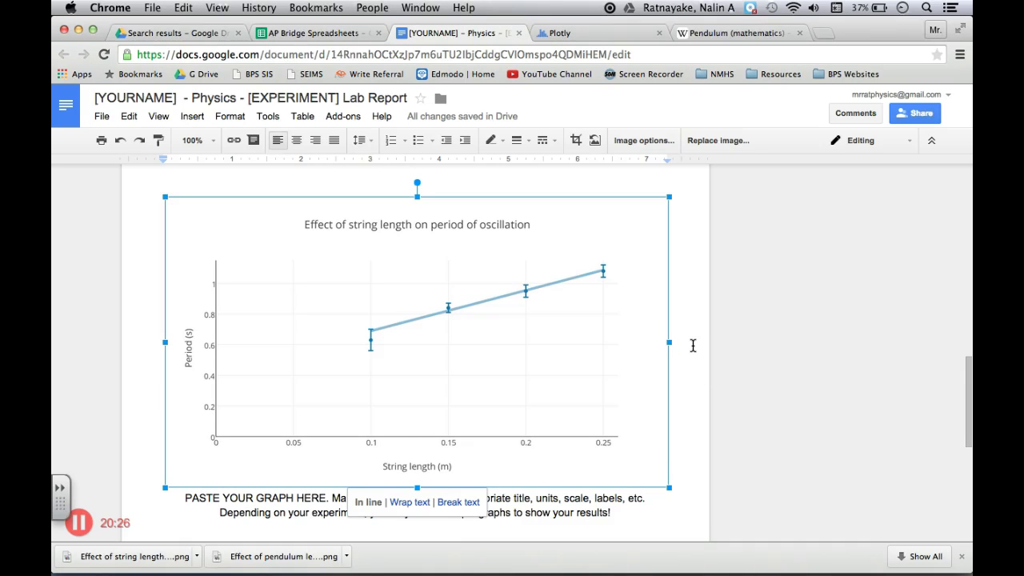
{"action": "left_click", "coordinate": [273, 498]}
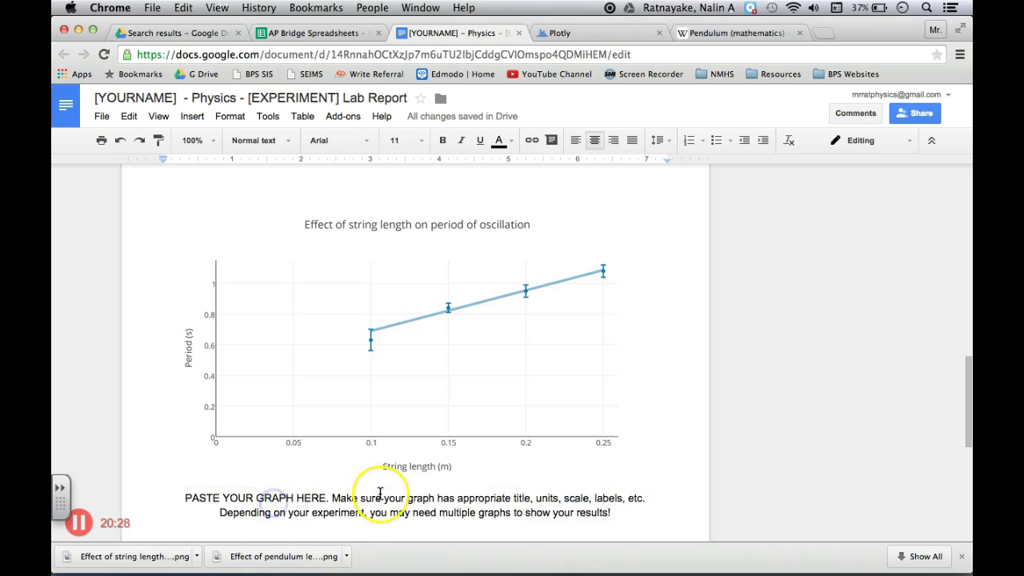
{"action": "scroll", "coordinate": [528, 389], "scroll_direction": "up", "scroll_amount": 2}
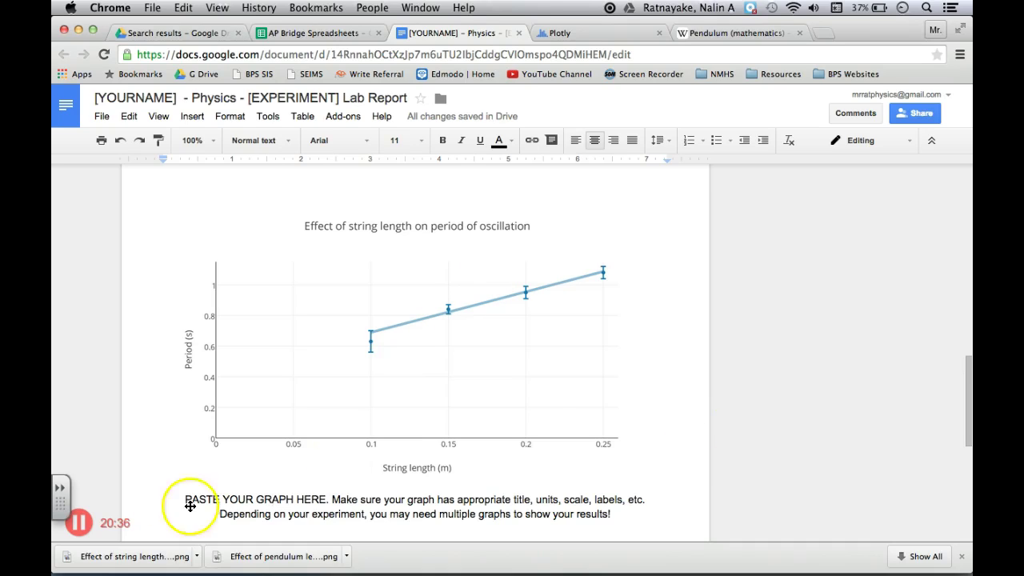
{"action": "key", "text": "super+Tab"}
{"action": "key", "text": "super+Tab"}
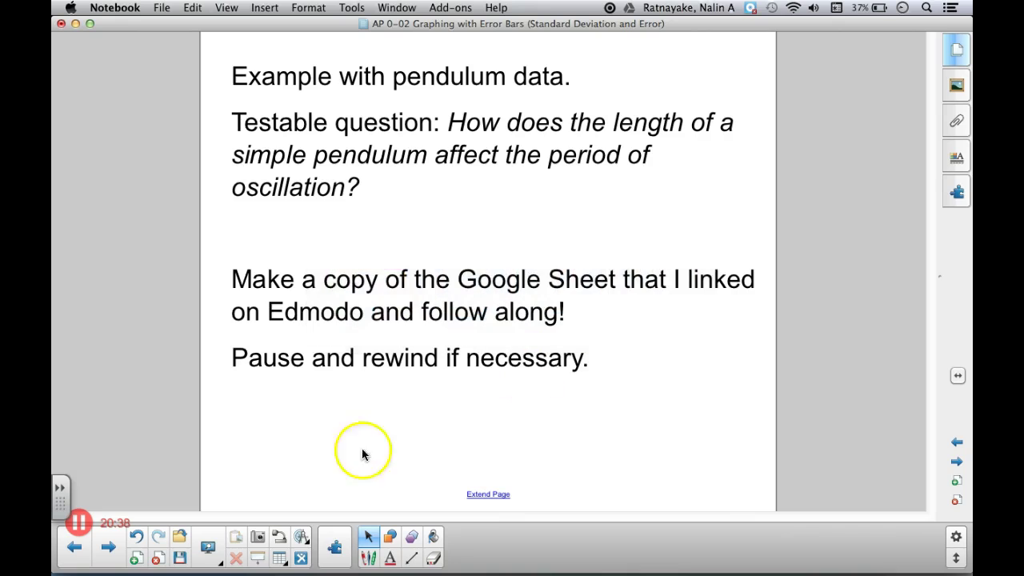
{"action": "left_click", "coordinate": [962, 458]}
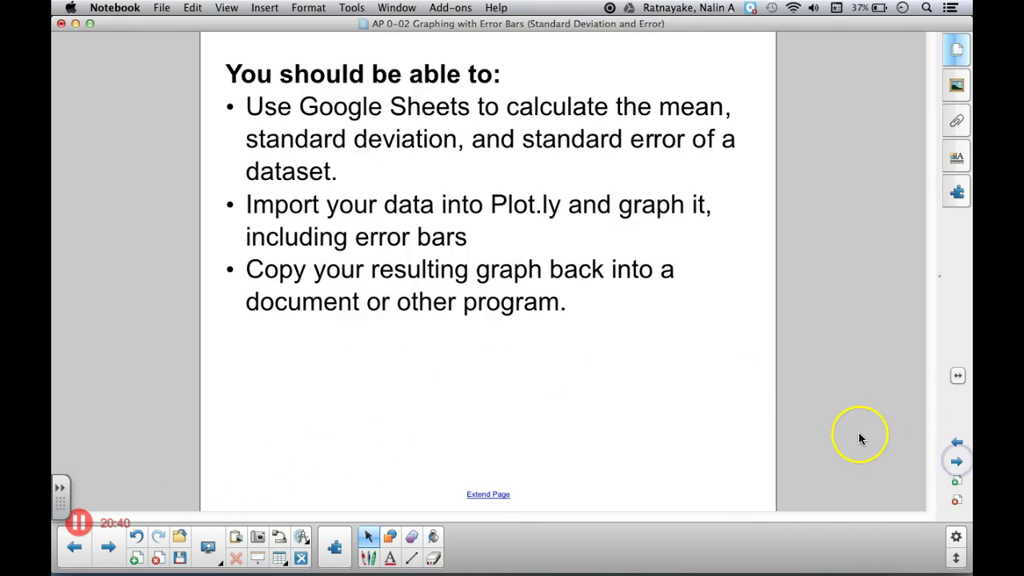